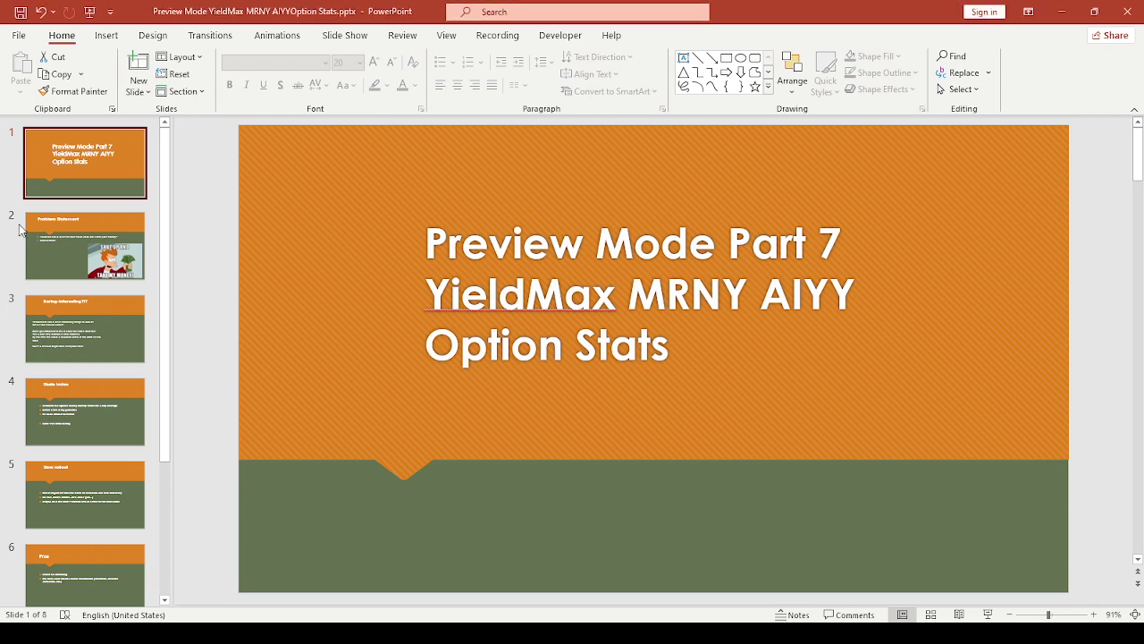
# Show slide 2, 'Problem Statement', then slide 3, 'Boring-Interesting?!?'.
pyautogui.click(64, 257)
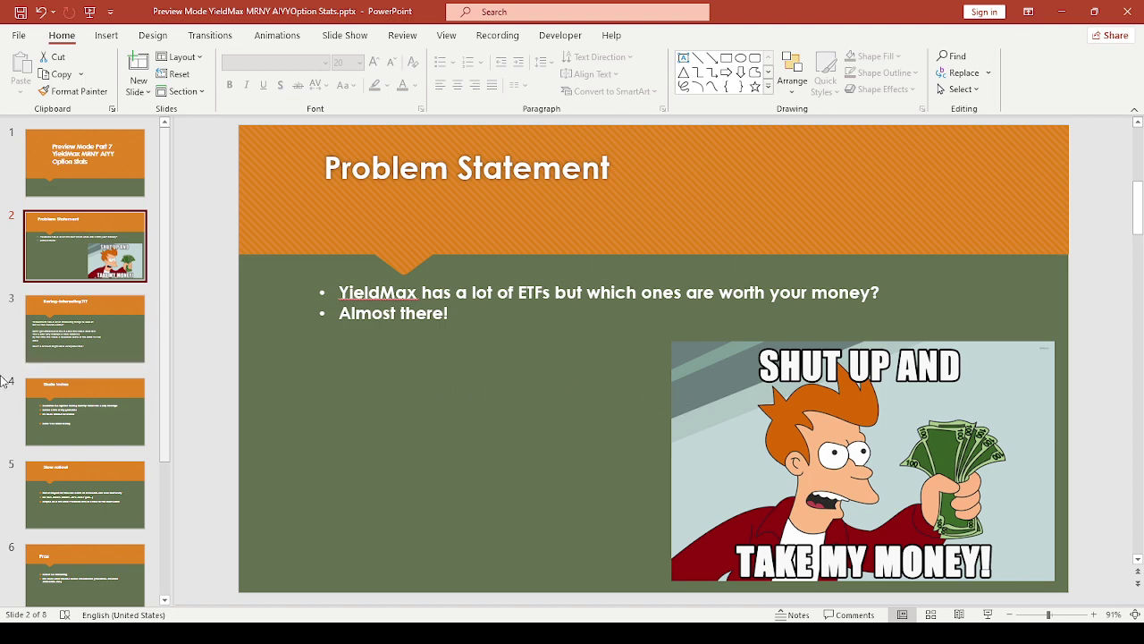
pyautogui.click(45, 322)
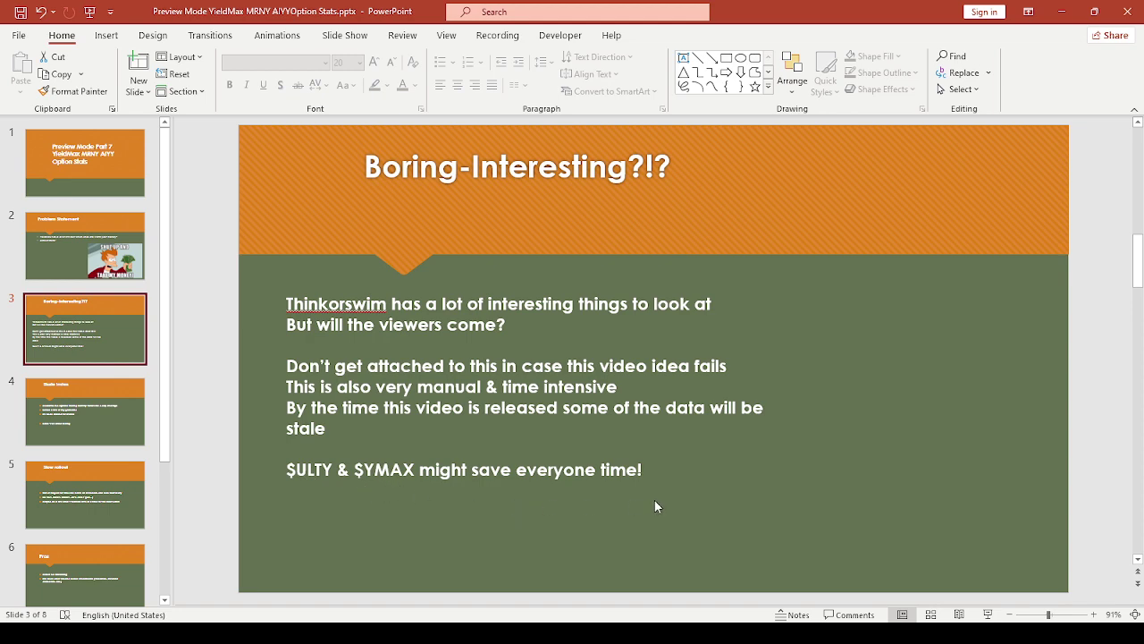
# Display slide 4, 'Sizzle Index', and scroll the thumbnail pane down.
pyautogui.click(80, 426)
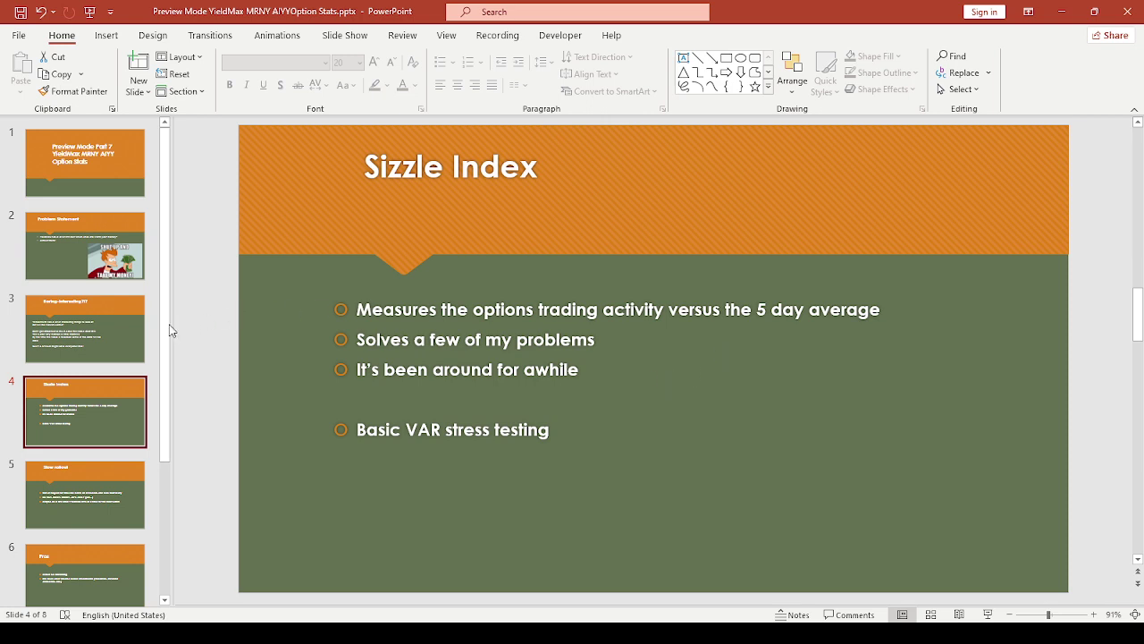
pyautogui.scroll(-3, 94, 358)
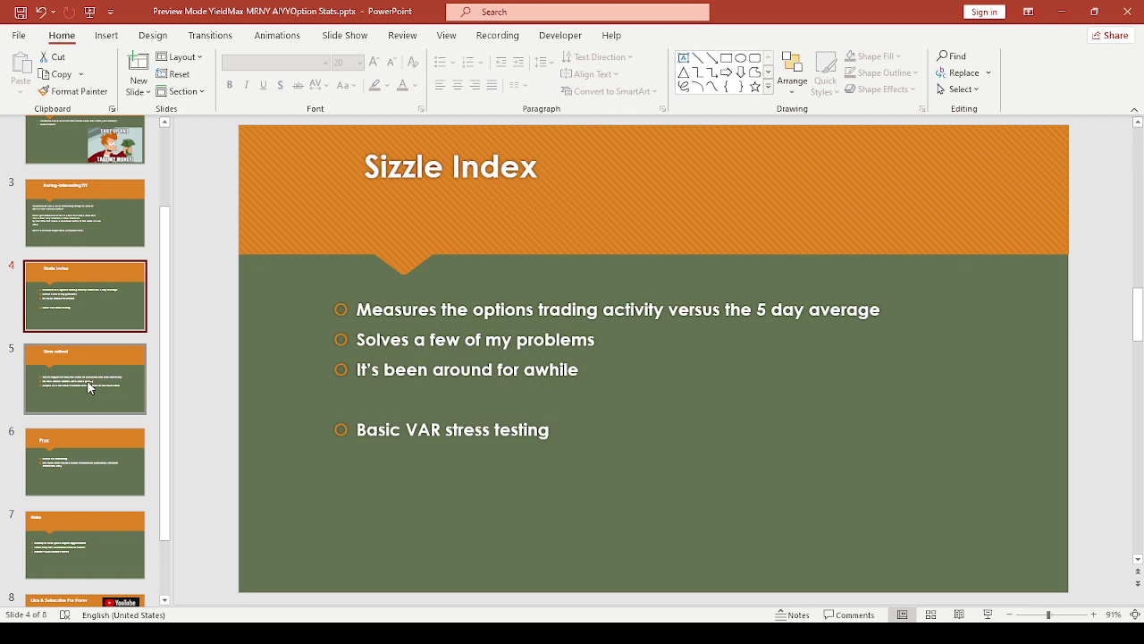
# Show slide 5, 'Slow rollout', then slide 6, 'Pros'.
pyautogui.click(87, 380)
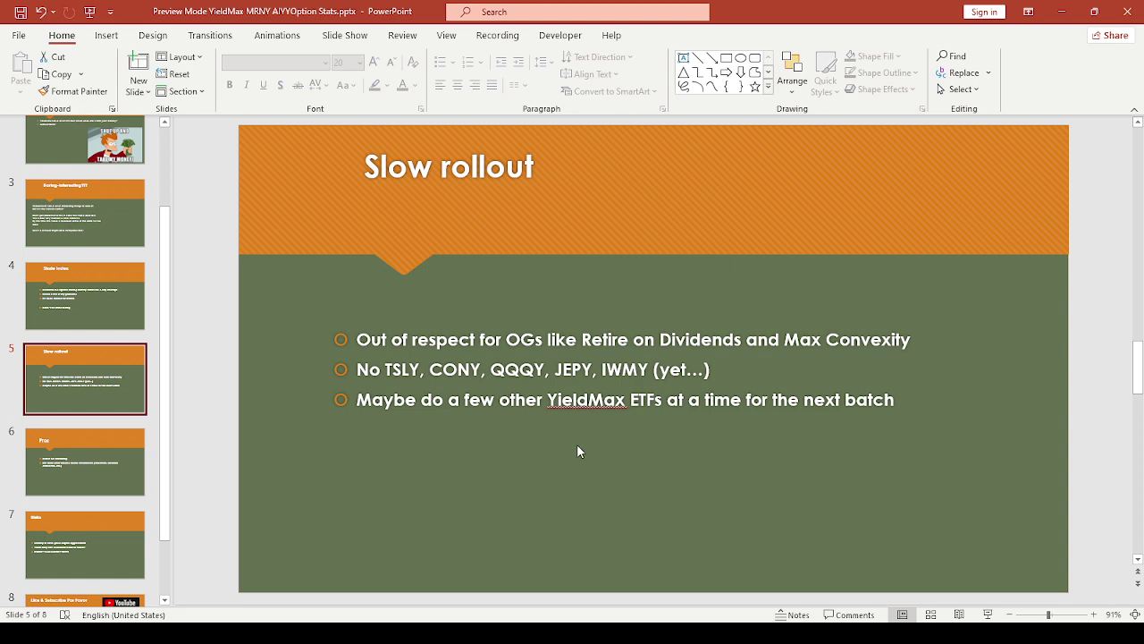
pyautogui.click(77, 467)
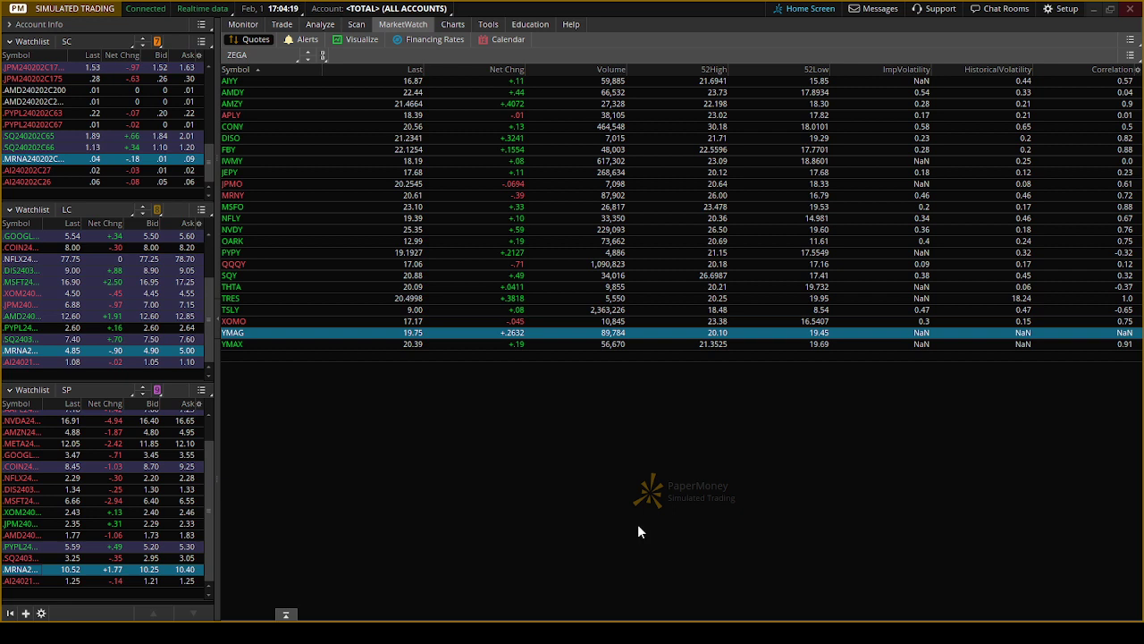
# On the MRNA Analyze page, set the date to 02/02/2024 and Vol Adj to +0.90%.
pyautogui.click(324, 25)
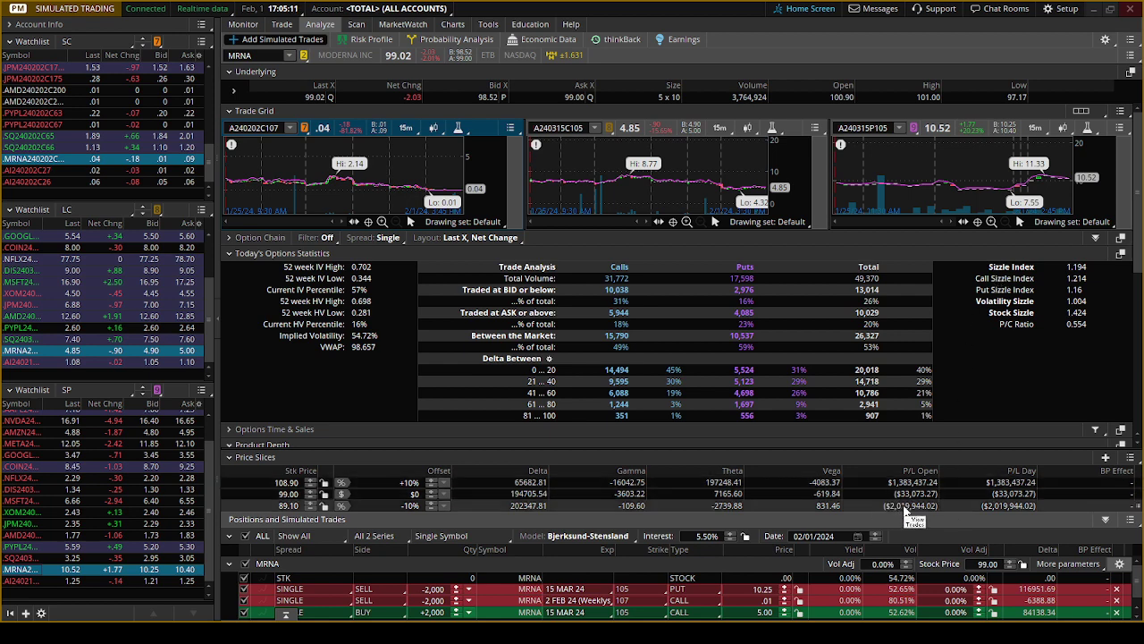
pyautogui.click(877, 533)
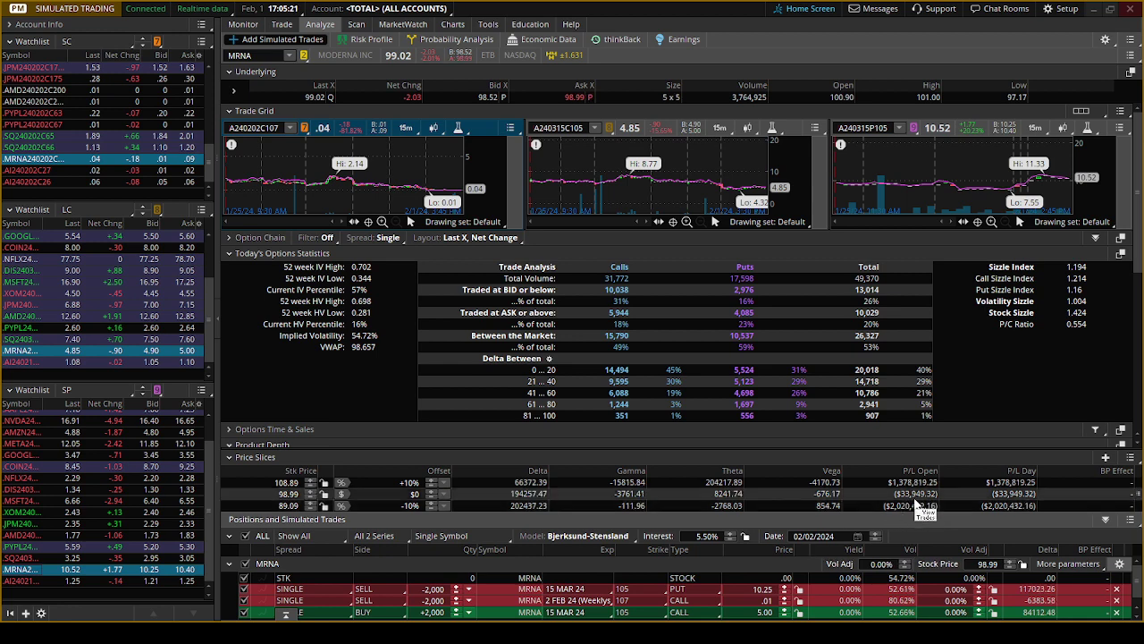
pyautogui.click(906, 562)
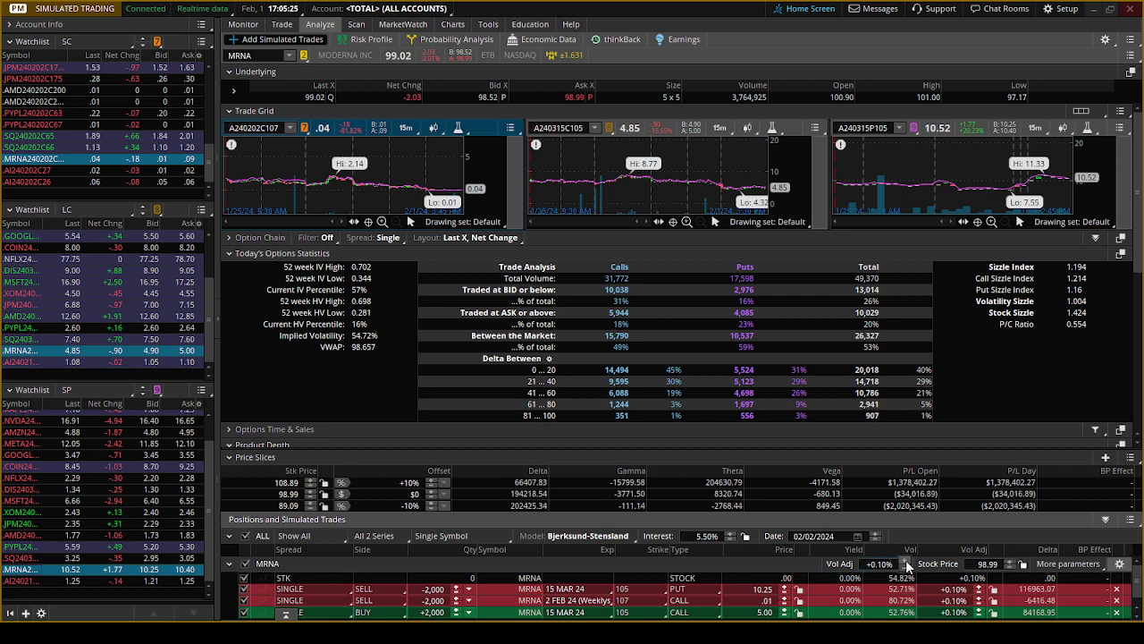
pyautogui.click(907, 561)
pyautogui.click(907, 562)
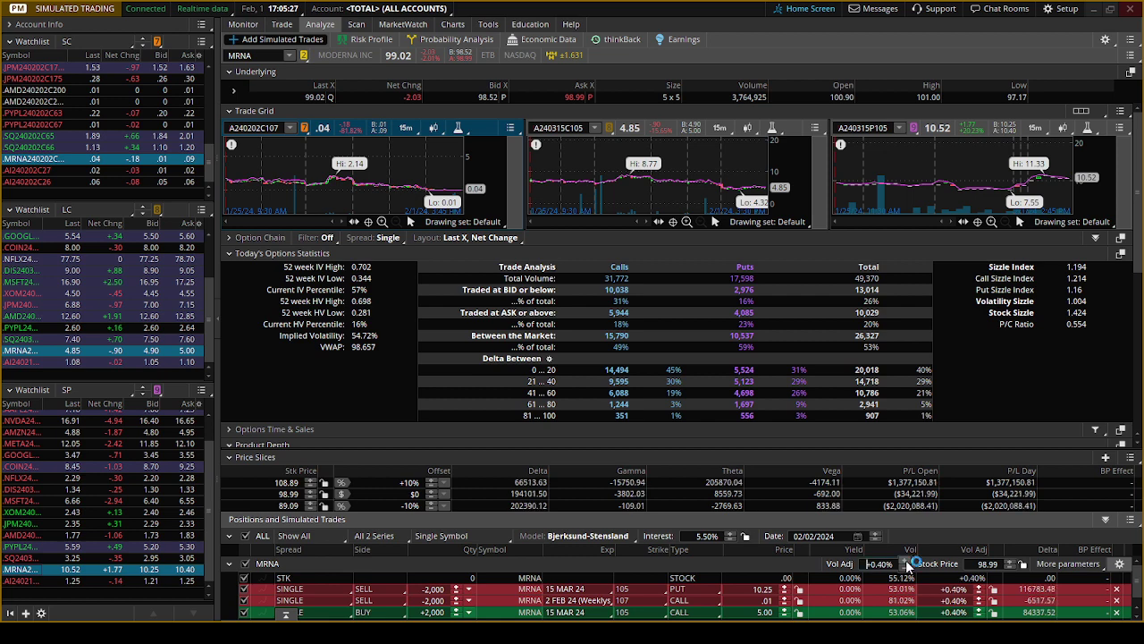
pyautogui.click(906, 561)
pyautogui.click(906, 562)
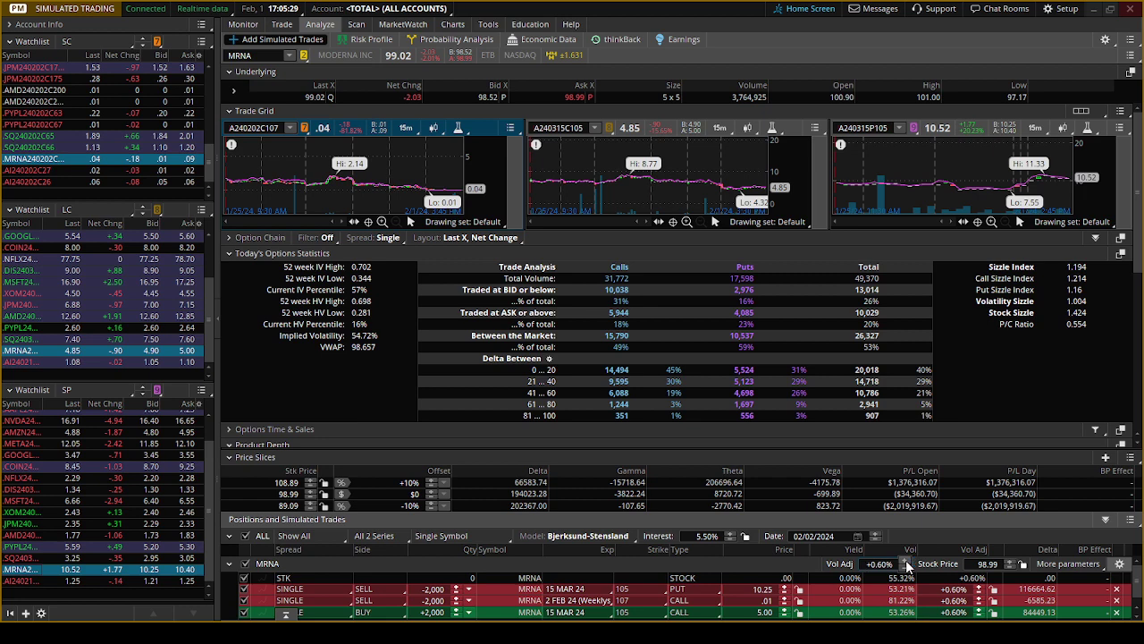
pyautogui.click(906, 562)
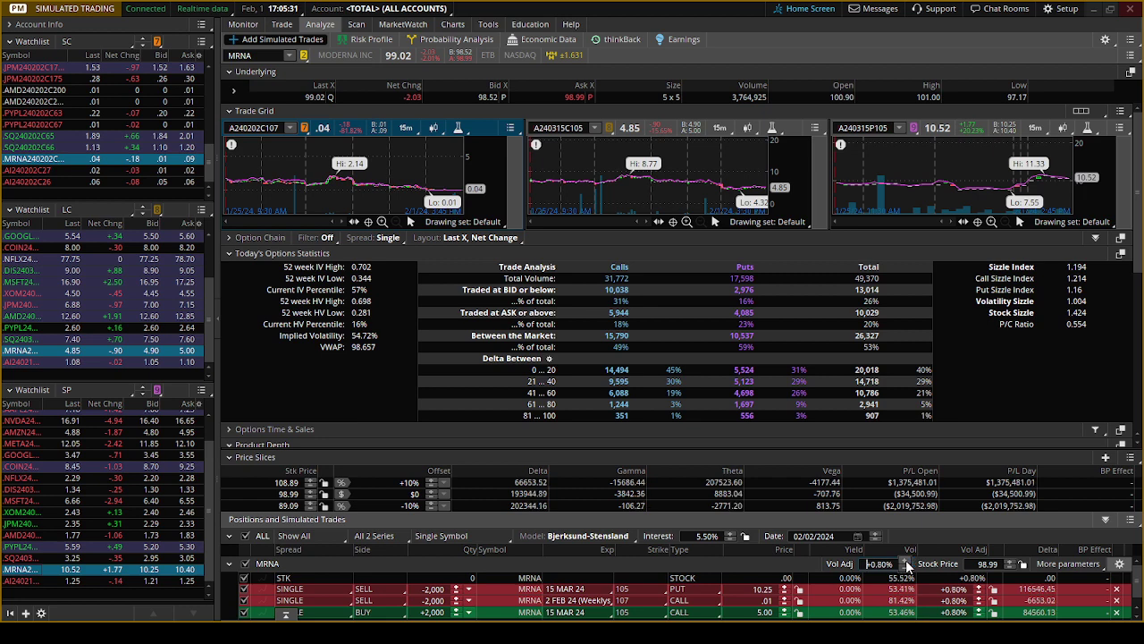
pyautogui.click(907, 561)
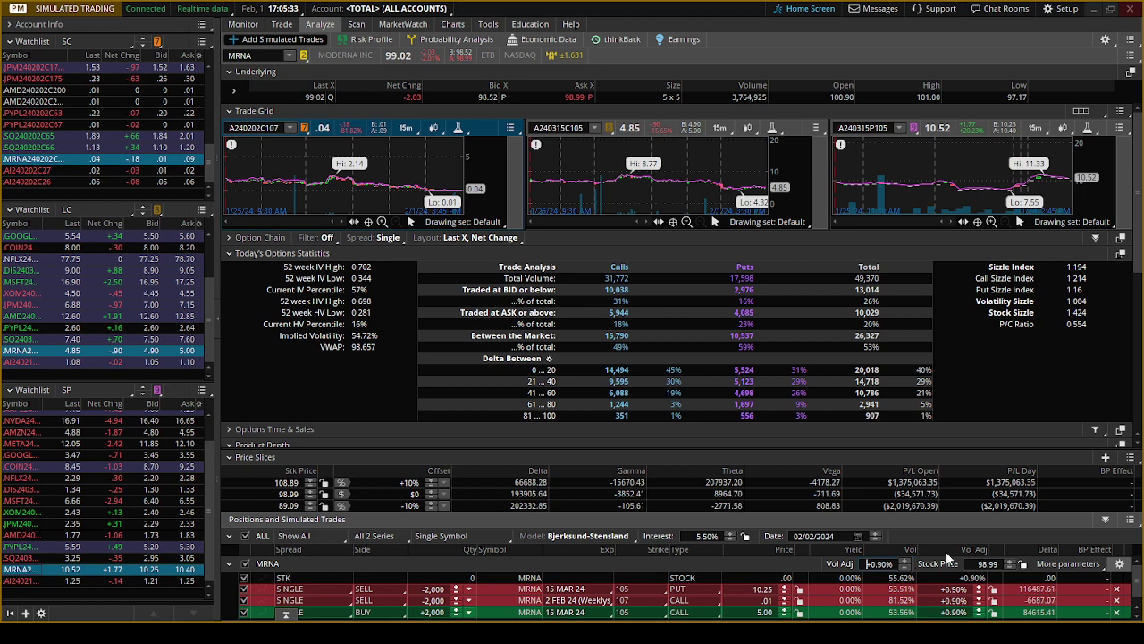
# Change the symbol from MRNA to MRNY to load its quote and sizzle stats.
pyautogui.click(255, 54)
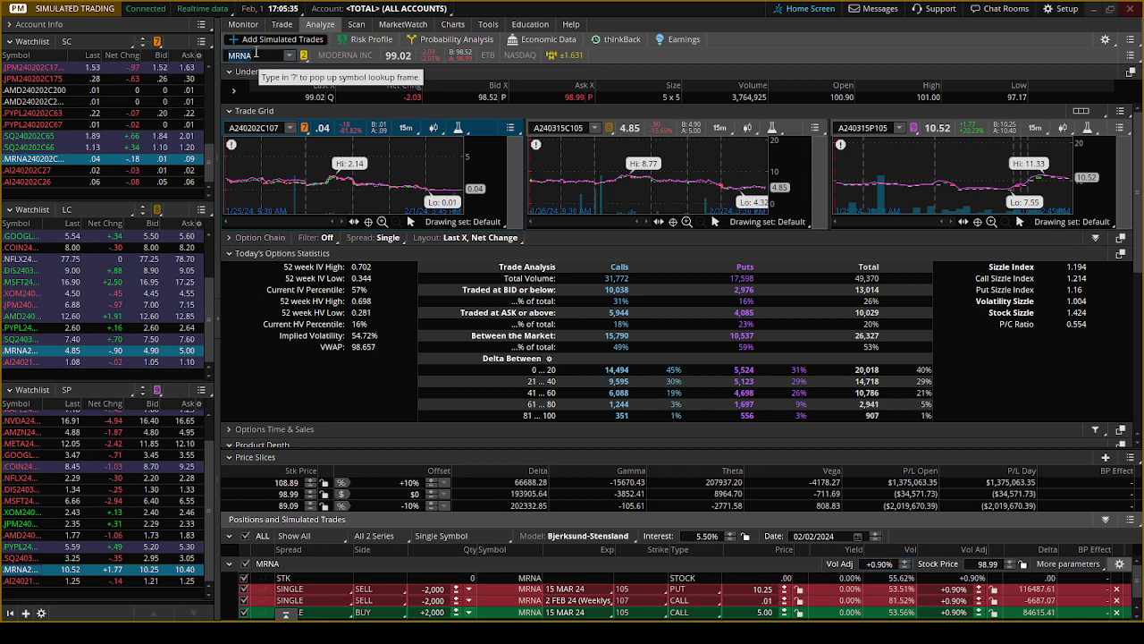
pyautogui.press('BackSpace')
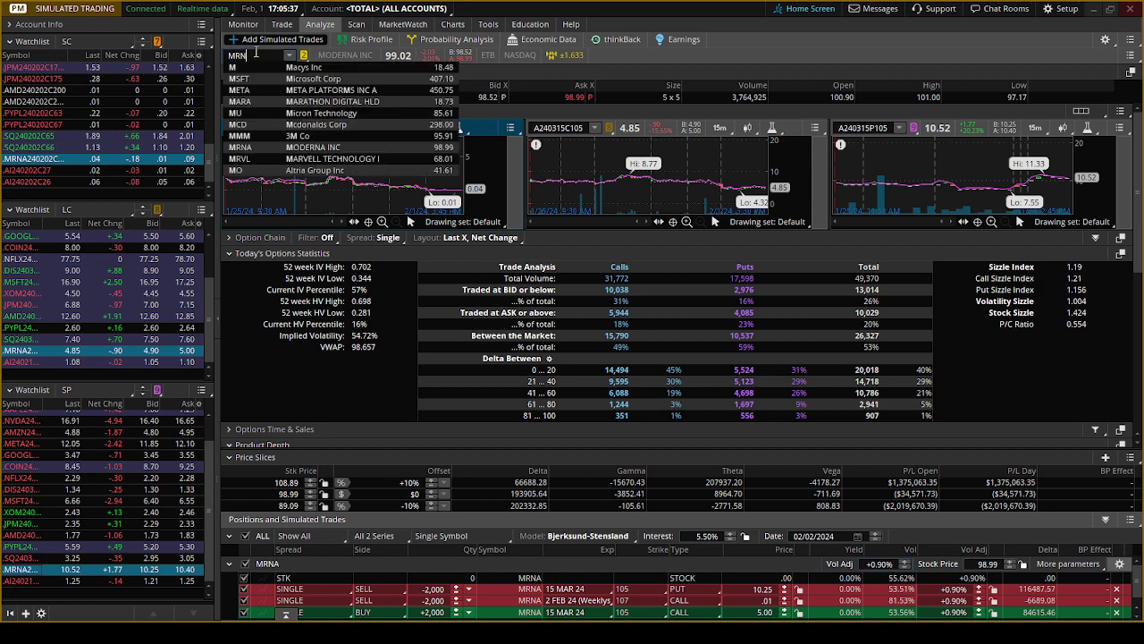
pyautogui.write('Y')
pyautogui.press('Return')
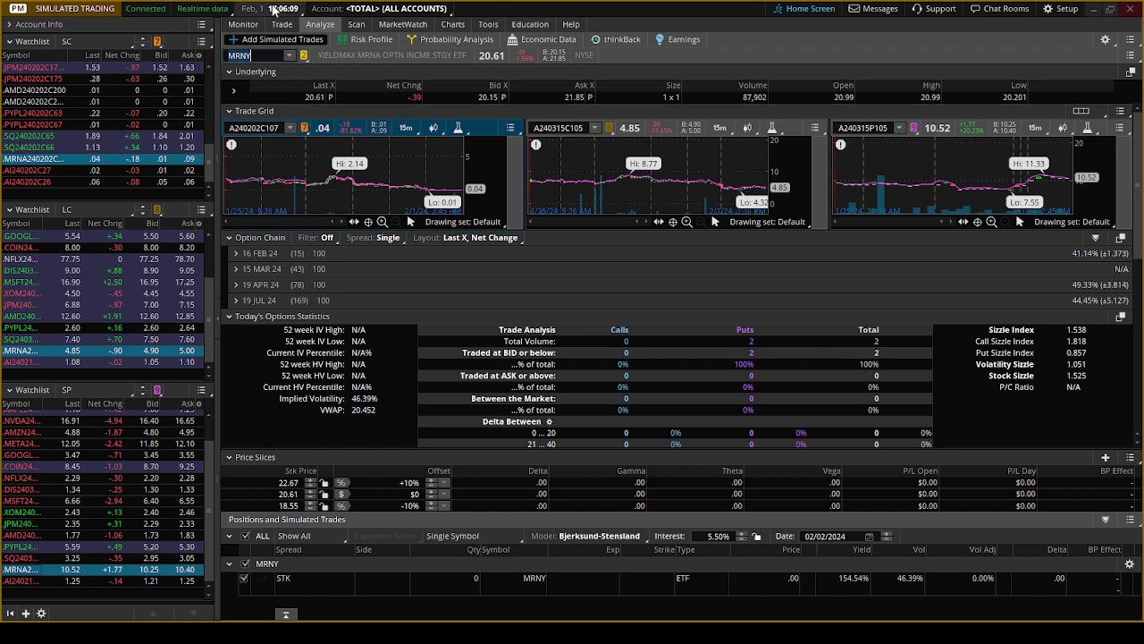
# Clear the symbol box, discarding the mistyped entry.
pyautogui.click(258, 56)
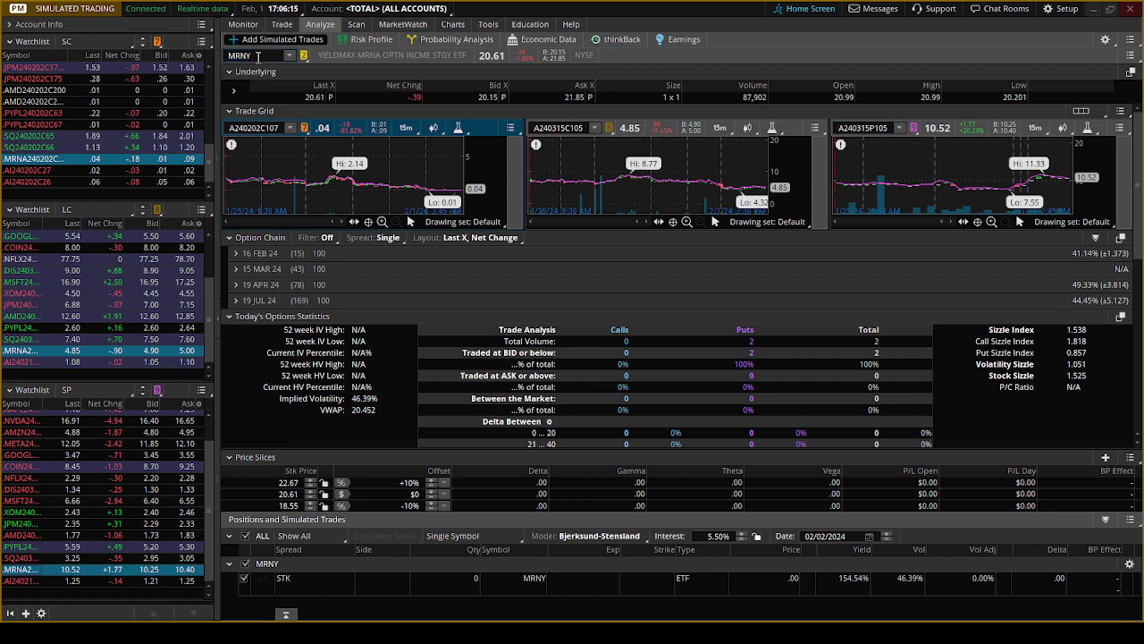
pyautogui.write('A')
pyautogui.press('BackSpace')
pyautogui.press('BackSpace')
pyautogui.press('BackSpace')
pyautogui.press('BackSpace')
pyautogui.press('BackSpace')
# Load AI and chart the AI240202C27, AI240216C25 and AI240216P25 options.
pyautogui.write('AI')
pyautogui.press('Return')
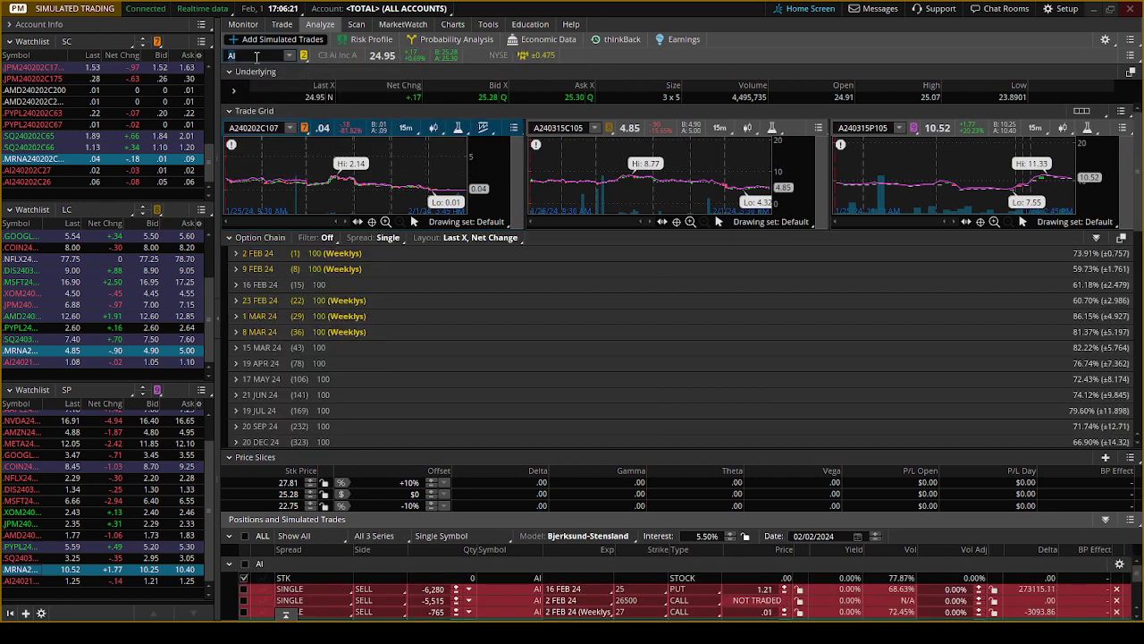
pyautogui.click(42, 170)
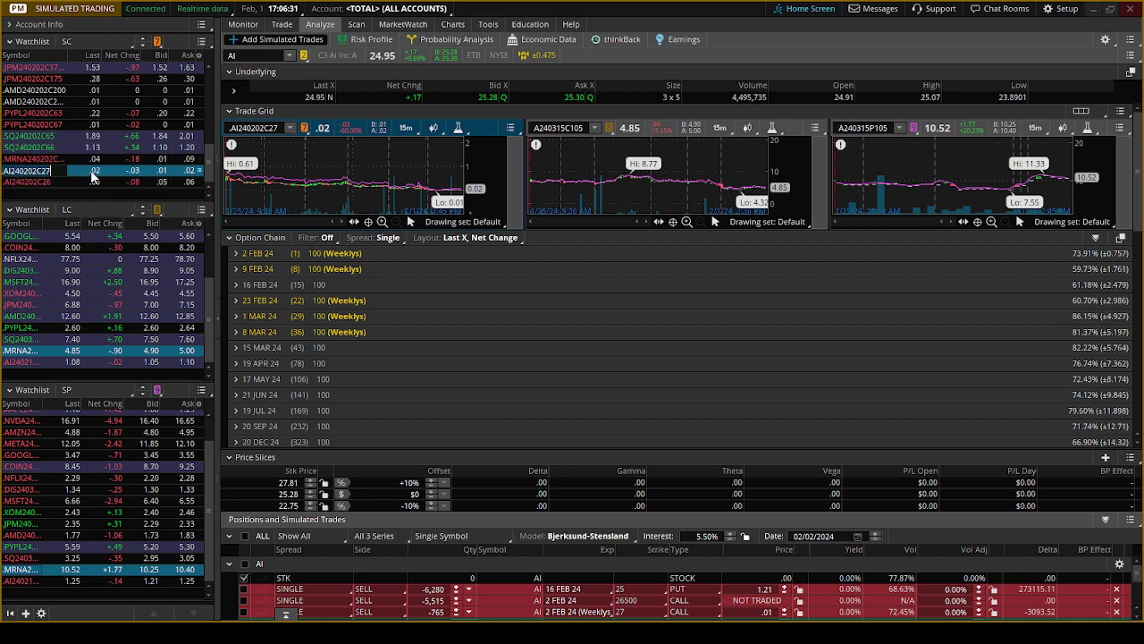
pyautogui.click(15, 361)
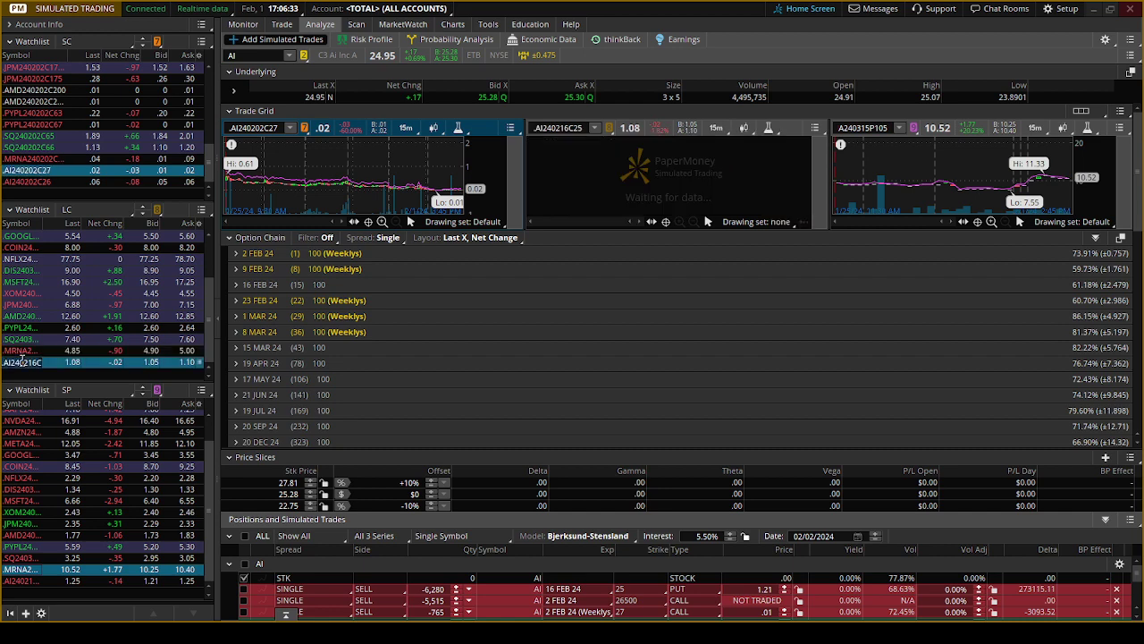
pyautogui.click(36, 581)
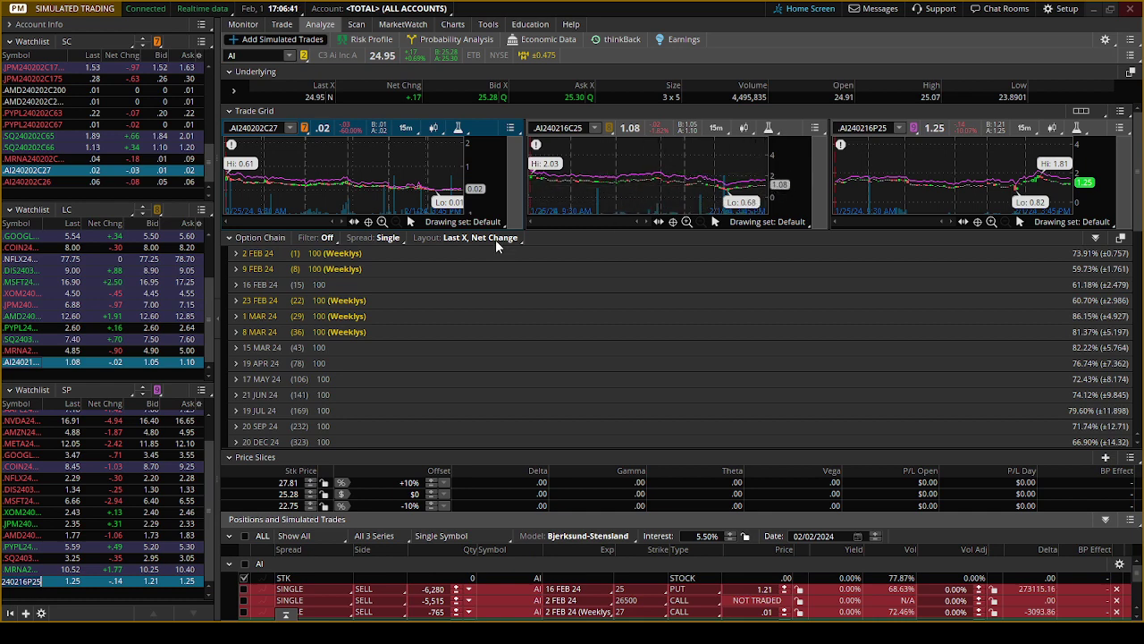
# Collapse the option chain to show statistics and include ALL AI positions.
pyautogui.click(229, 237)
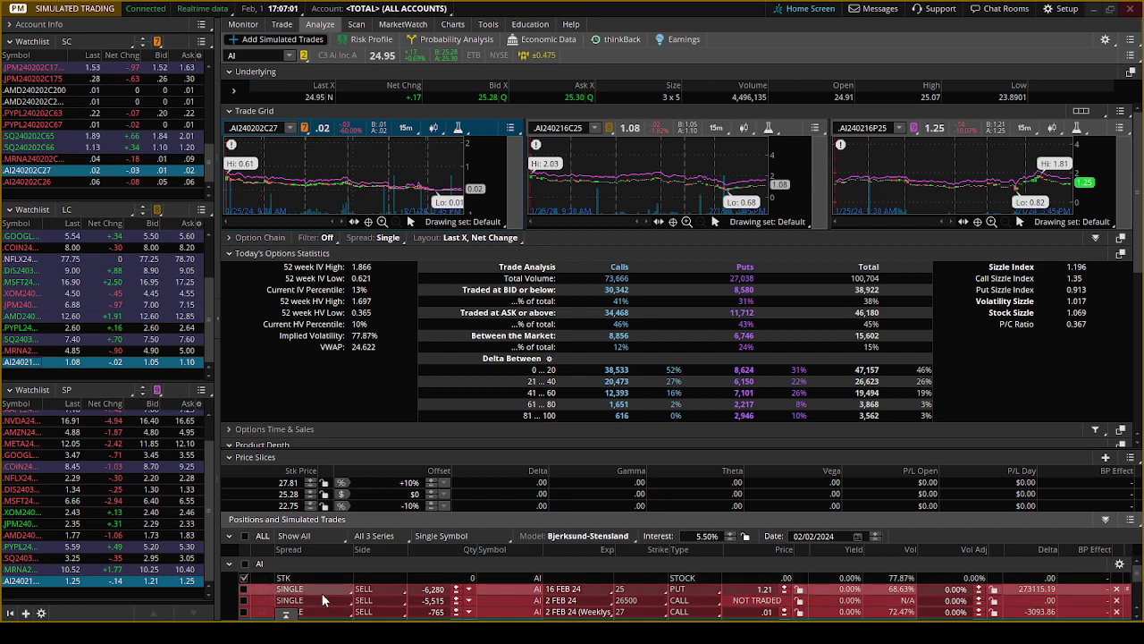
pyautogui.scroll(-3, 321, 593)
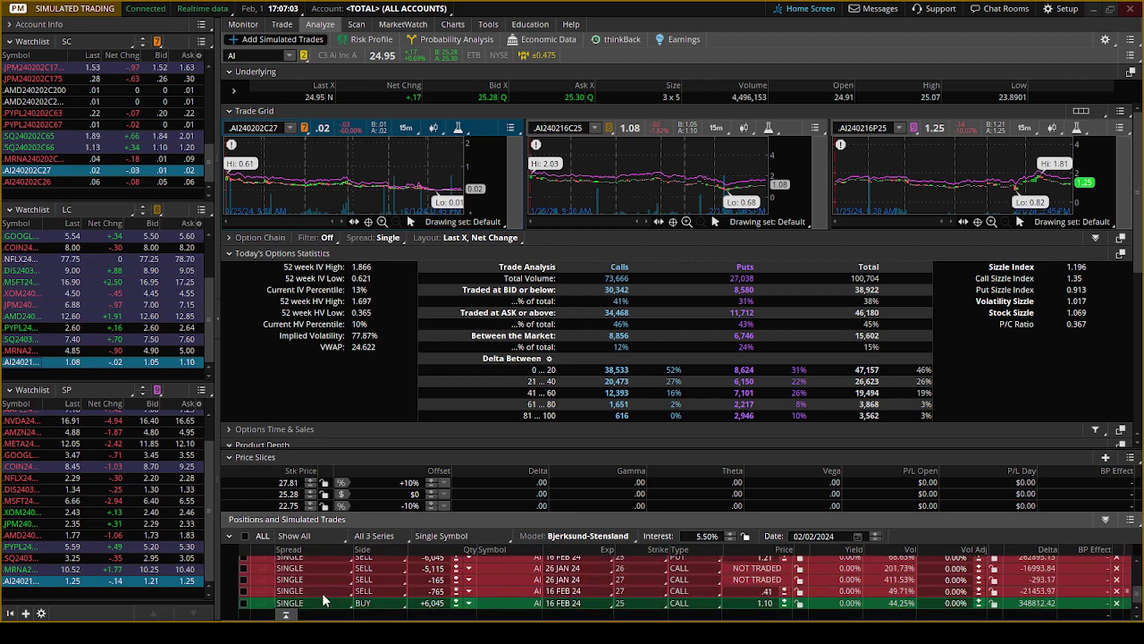
pyautogui.scroll(3, 324, 597)
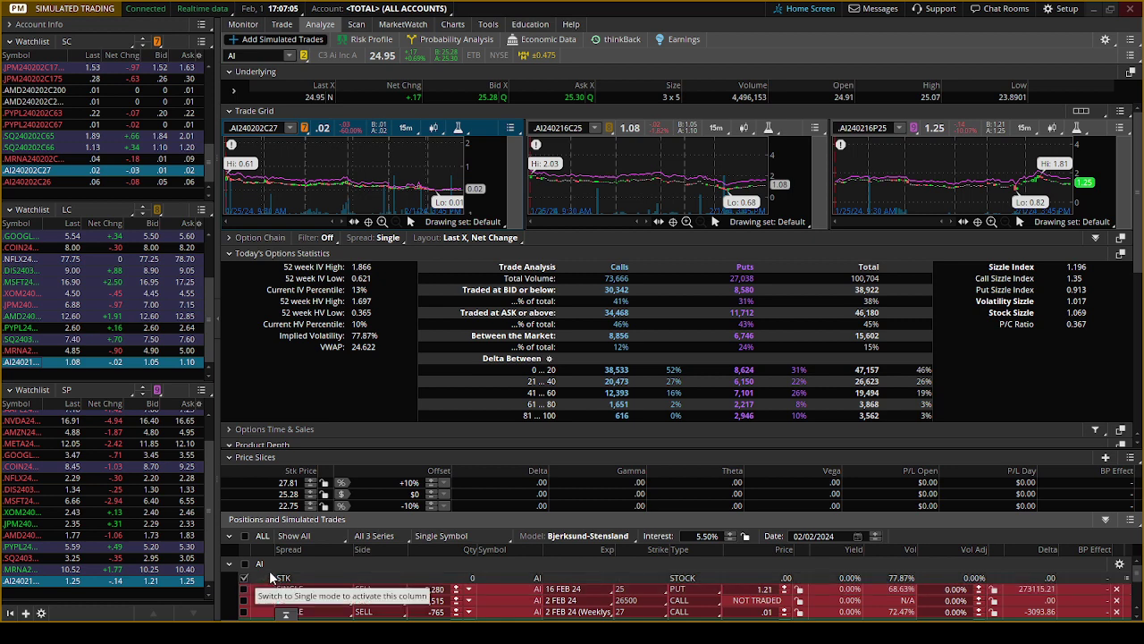
pyautogui.click(243, 567)
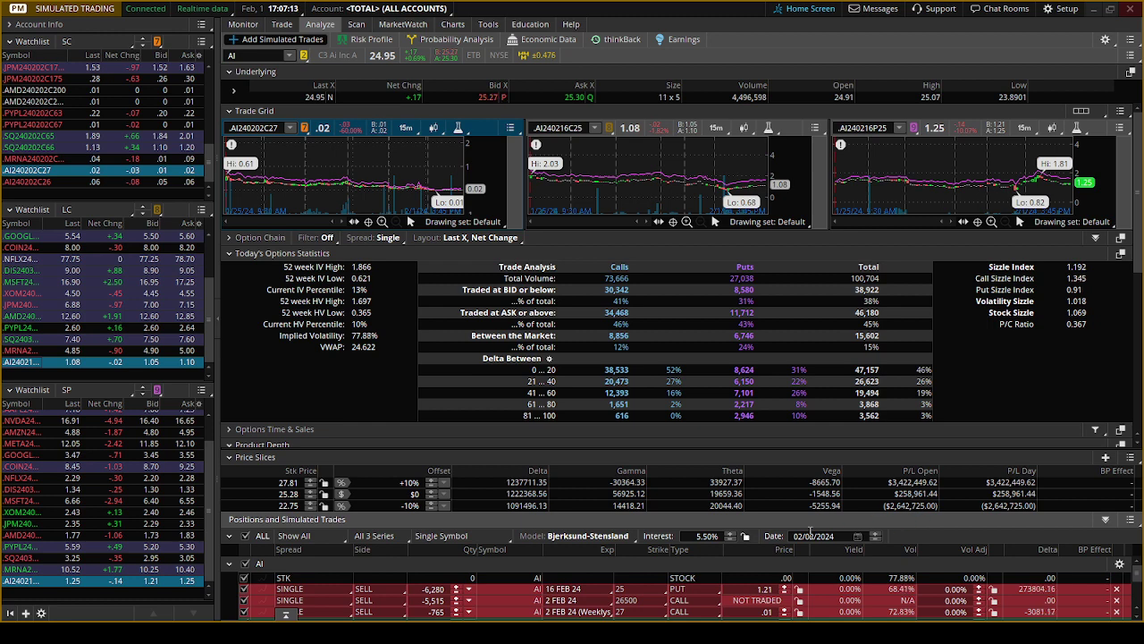
pyautogui.scroll(-1, 474, 590)
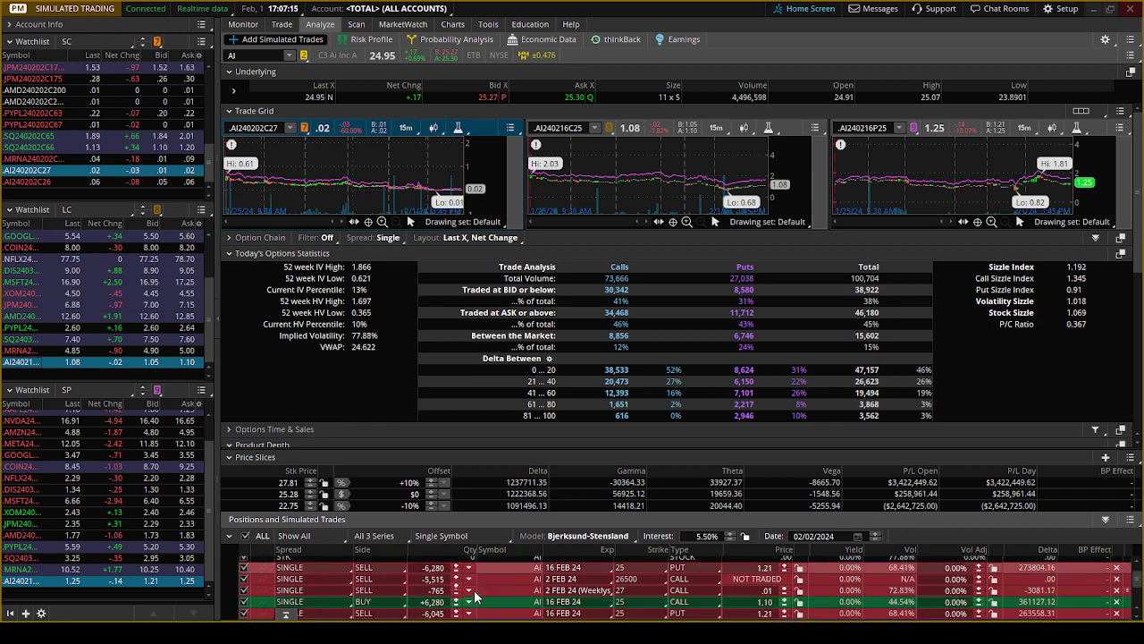
pyautogui.scroll(-1, 474, 591)
pyautogui.scroll(-1, 474, 590)
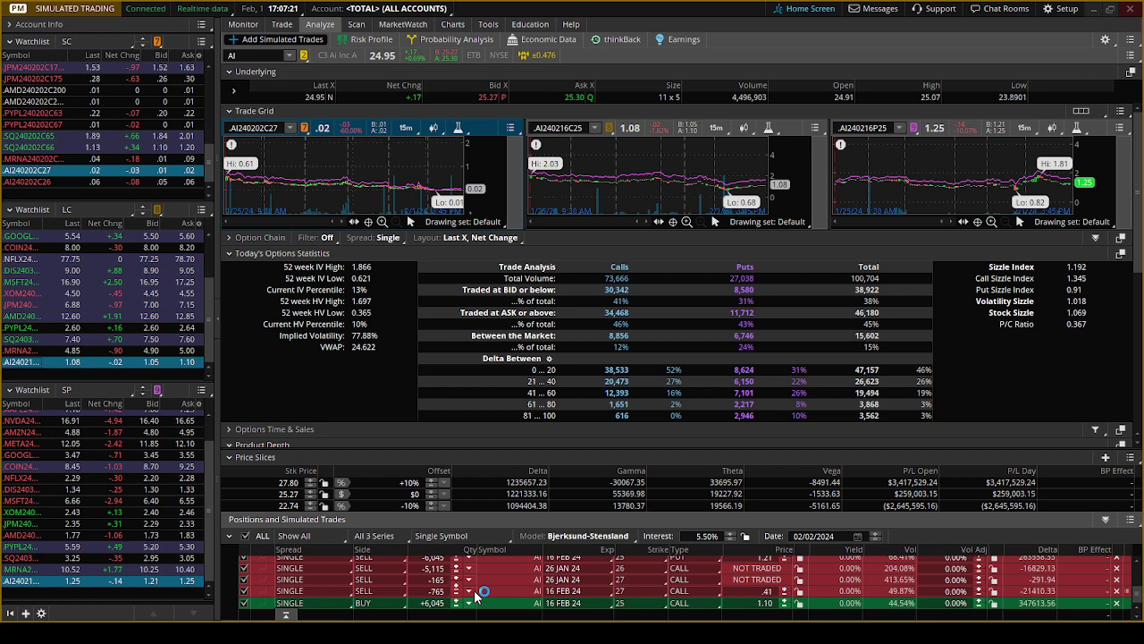
# Reselect the third short and long call rows, then delete the SELL 26 JAN 24 26 call.
pyautogui.click(243, 568)
pyautogui.click(243, 591)
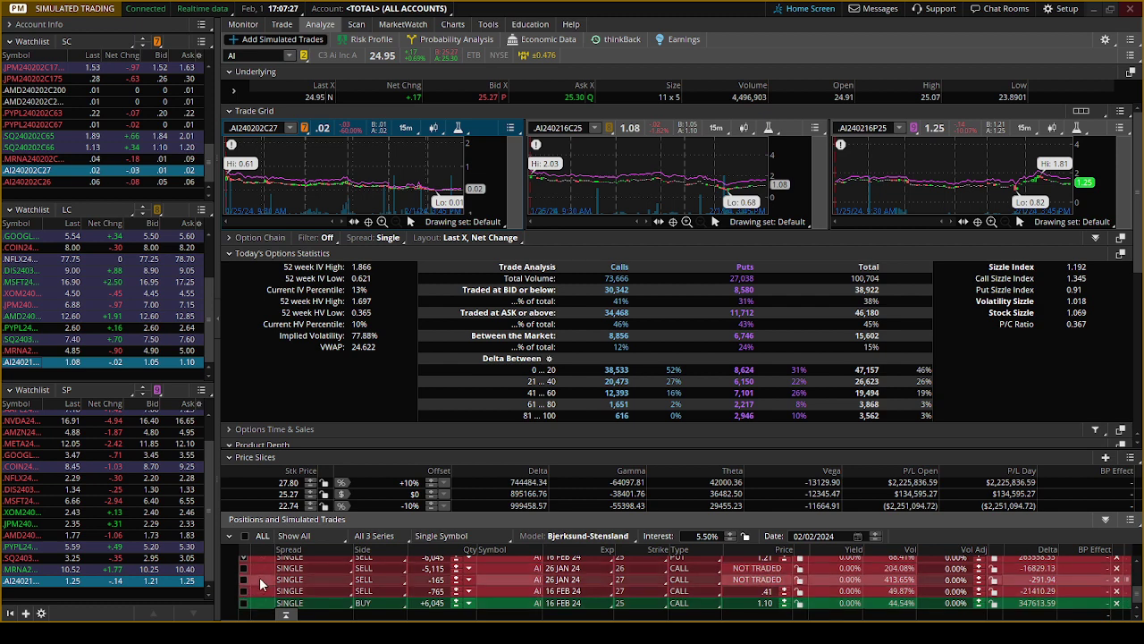
pyautogui.click(243, 591)
pyautogui.click(243, 603)
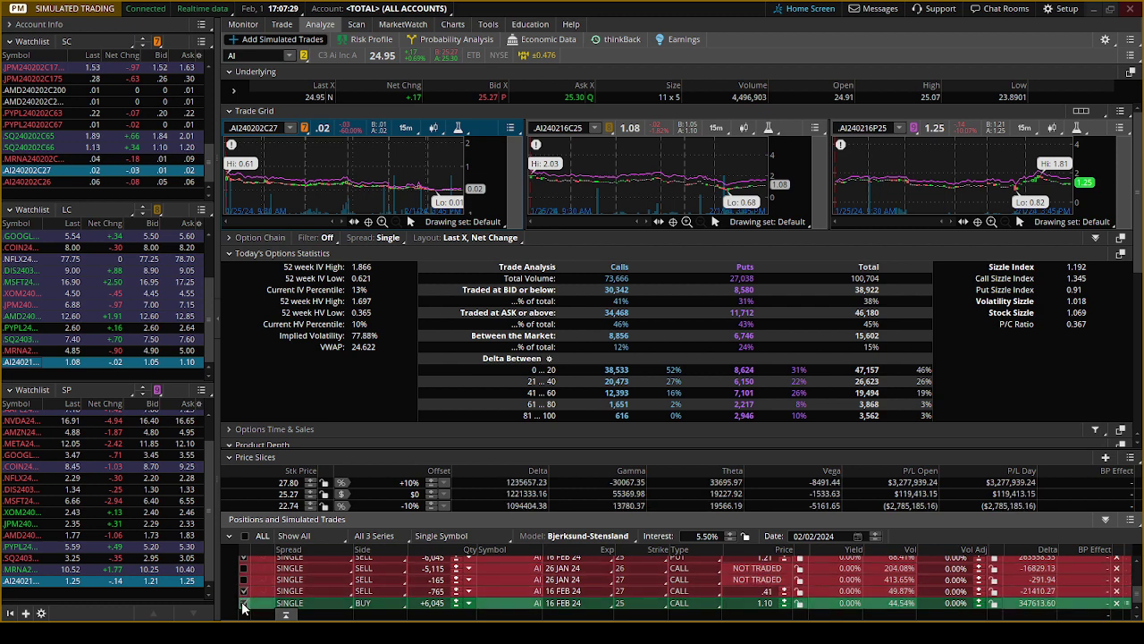
pyautogui.click(1116, 568)
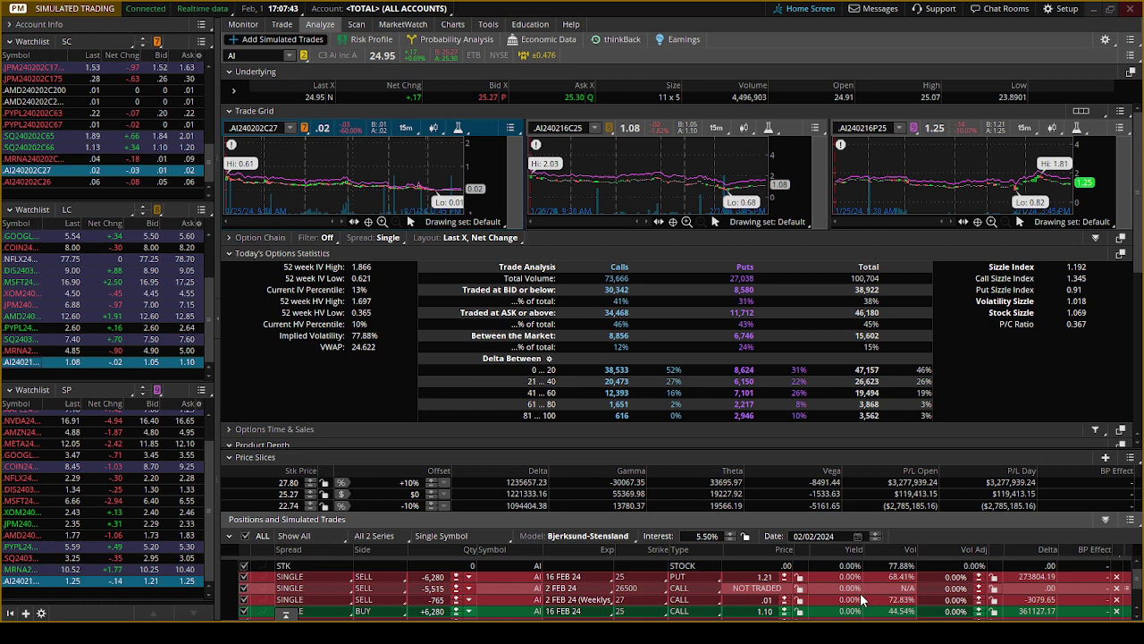
pyautogui.scroll(-2, 861, 600)
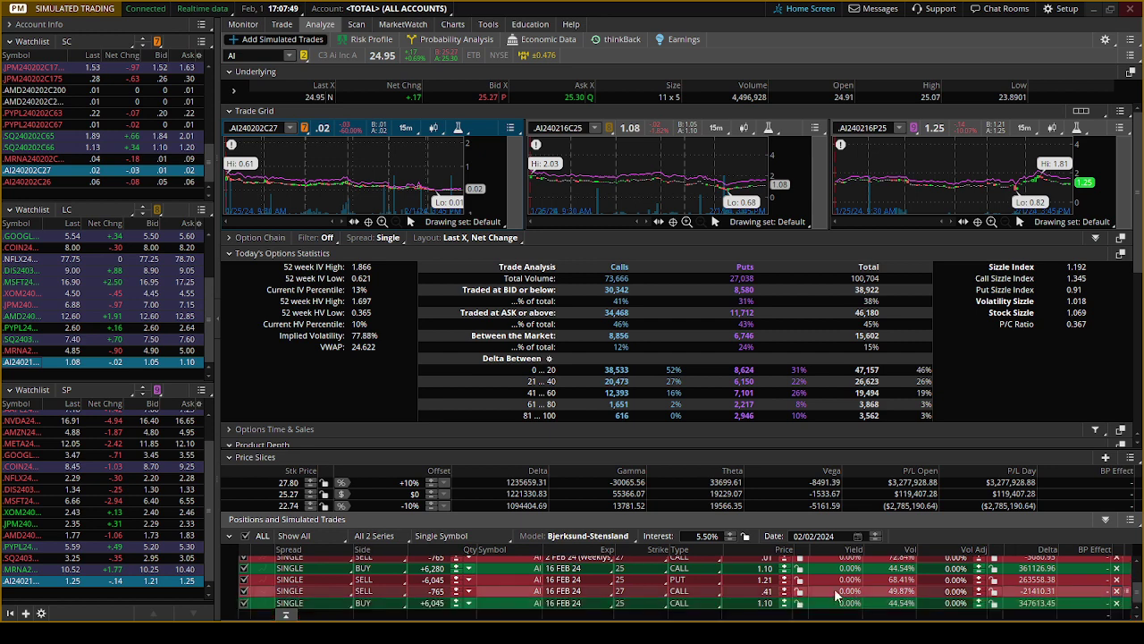
pyautogui.scroll(2, 767, 590)
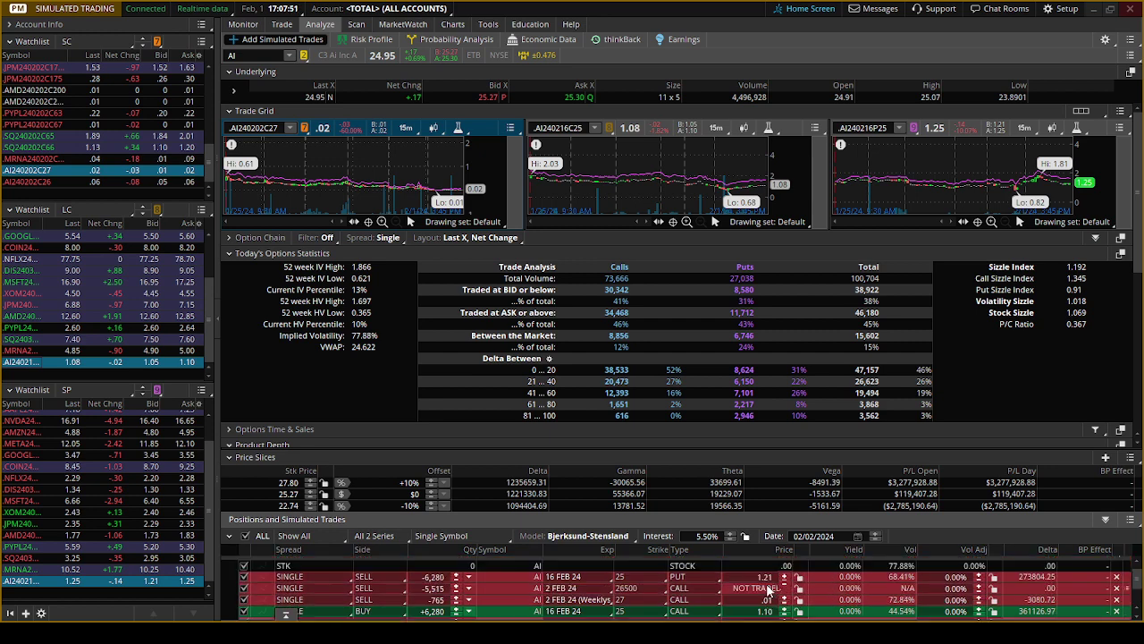
pyautogui.scroll(1, 767, 590)
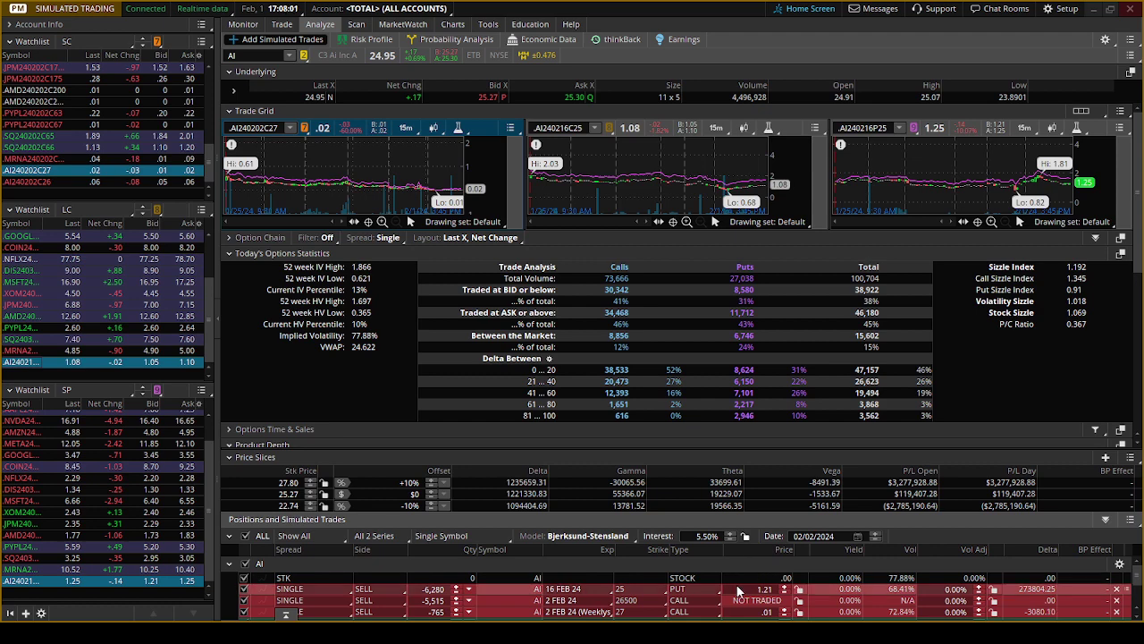
pyautogui.scroll(-3, 740, 586)
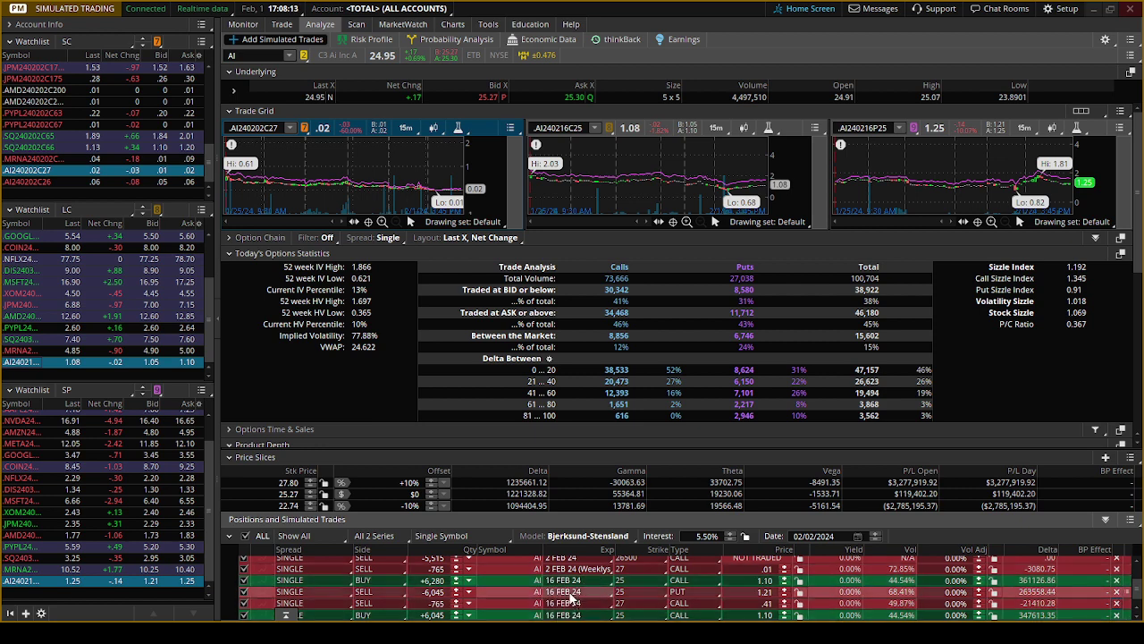
pyautogui.scroll(-1, 577, 598)
pyautogui.scroll(3, 576, 597)
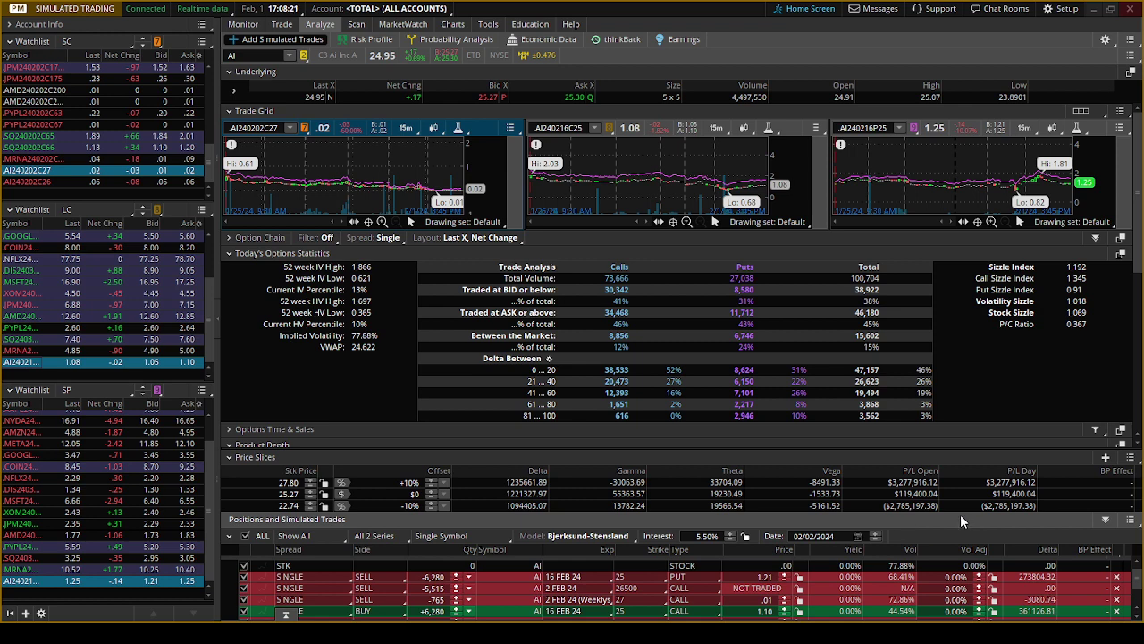
pyautogui.click(876, 540)
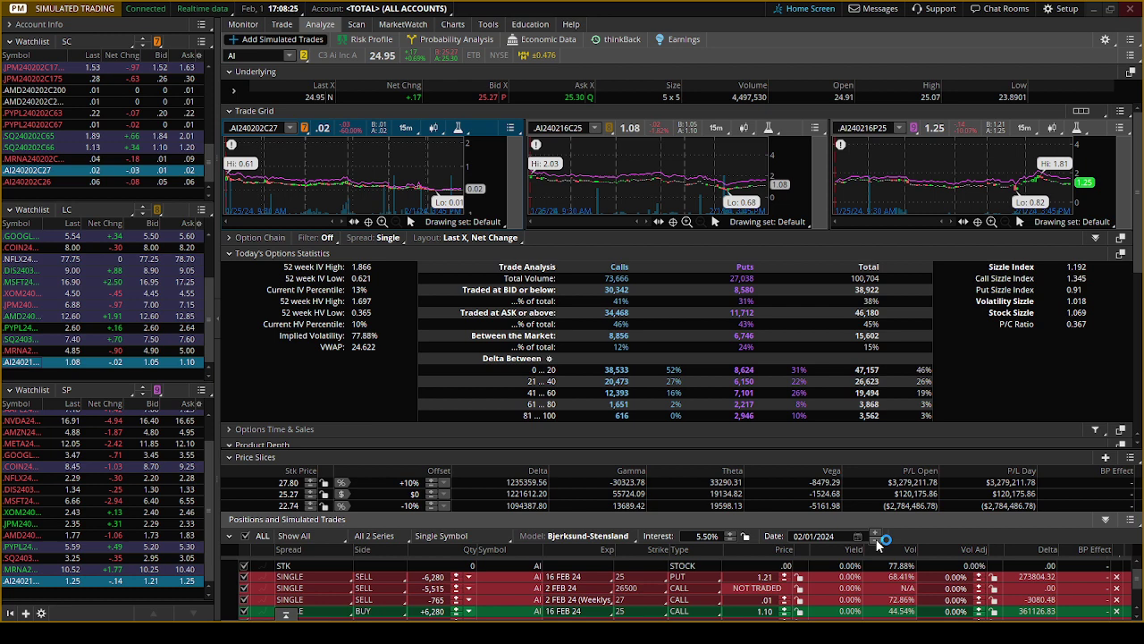
pyautogui.click(877, 532)
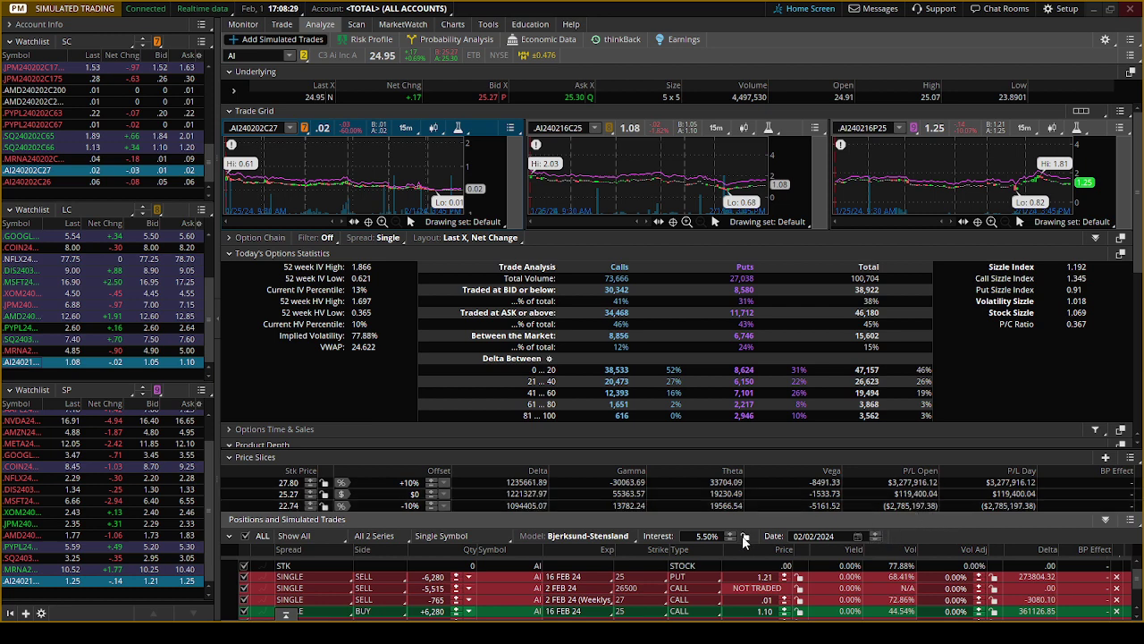
pyautogui.scroll(2, 1131, 597)
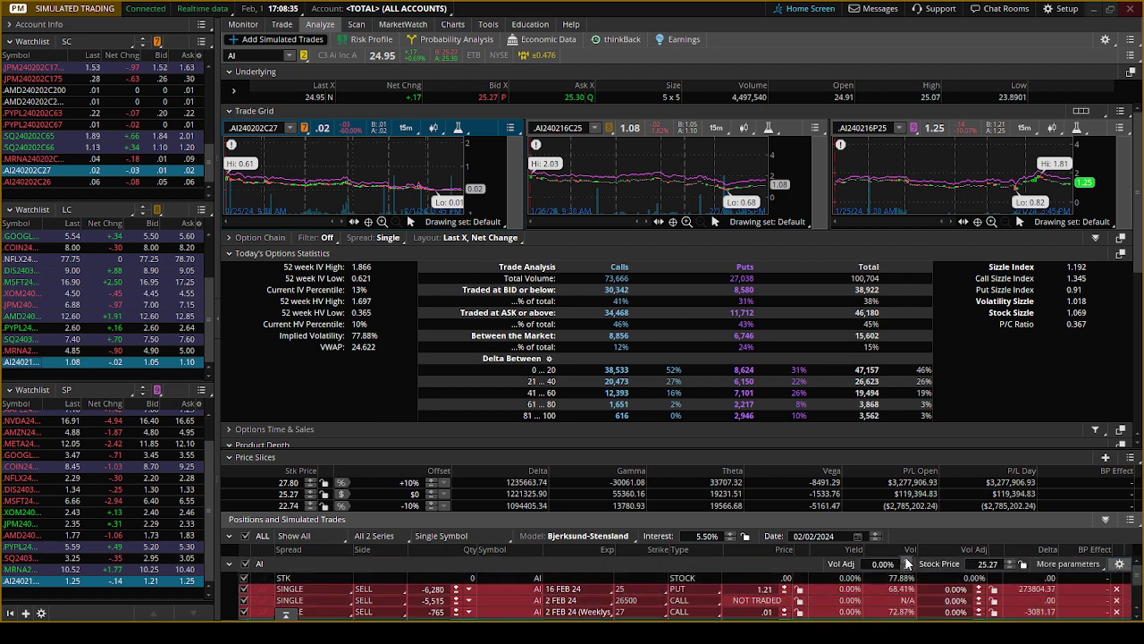
pyautogui.click(909, 565)
pyautogui.click(908, 565)
pyautogui.click(908, 565)
pyautogui.click(908, 565)
pyautogui.click(908, 565)
pyautogui.click(909, 565)
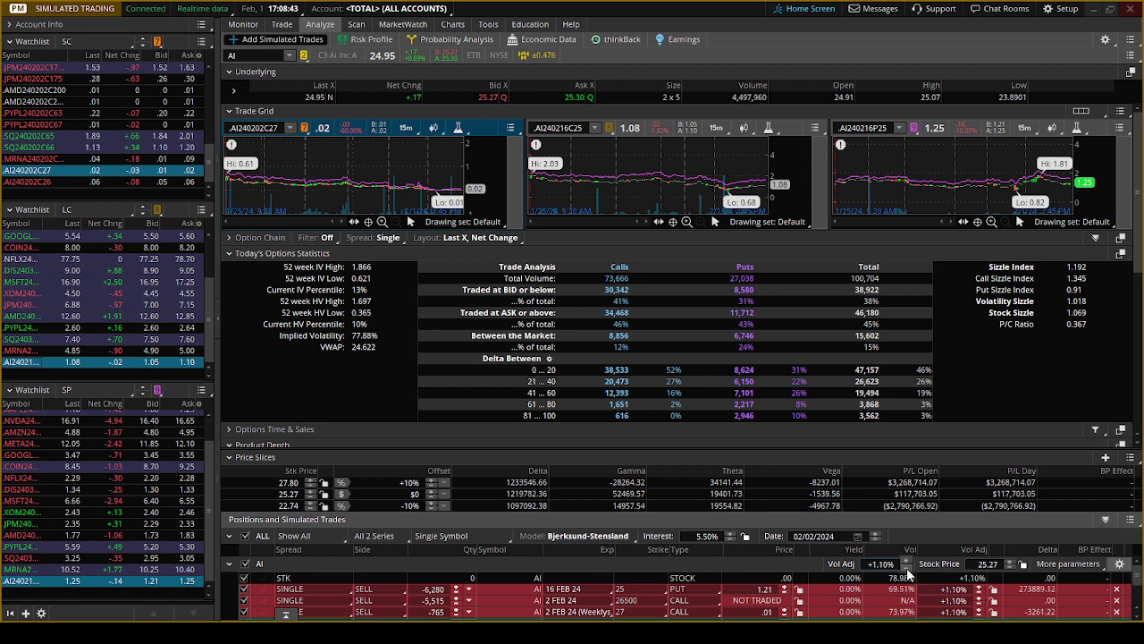
pyautogui.click(907, 569)
pyautogui.click(907, 569)
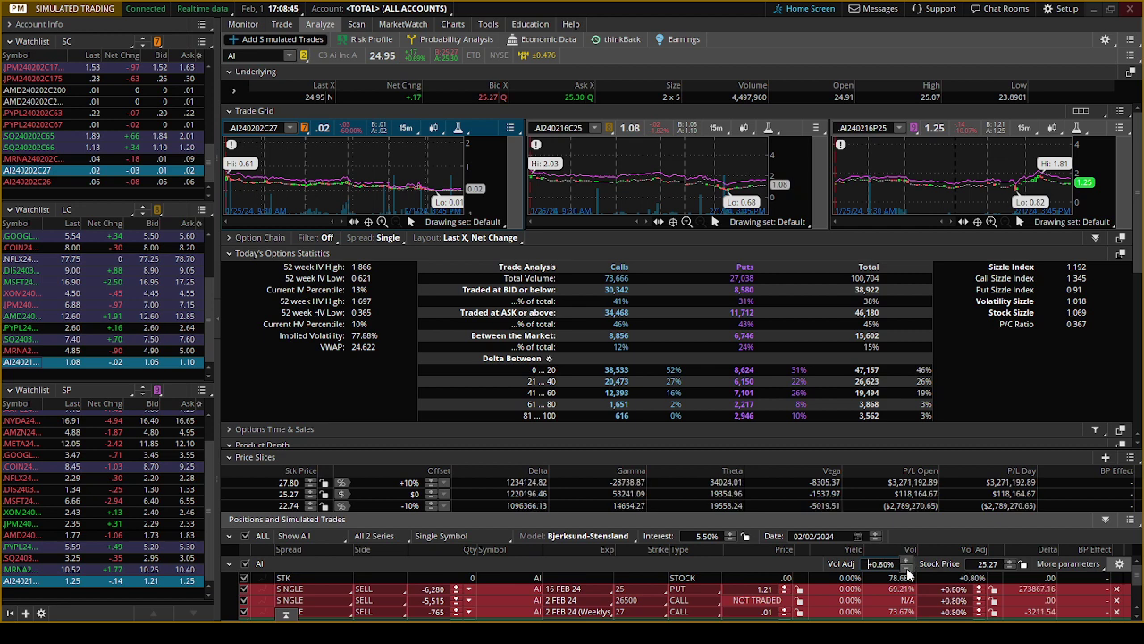
pyautogui.click(908, 568)
pyautogui.click(907, 569)
pyautogui.click(907, 568)
pyautogui.click(907, 568)
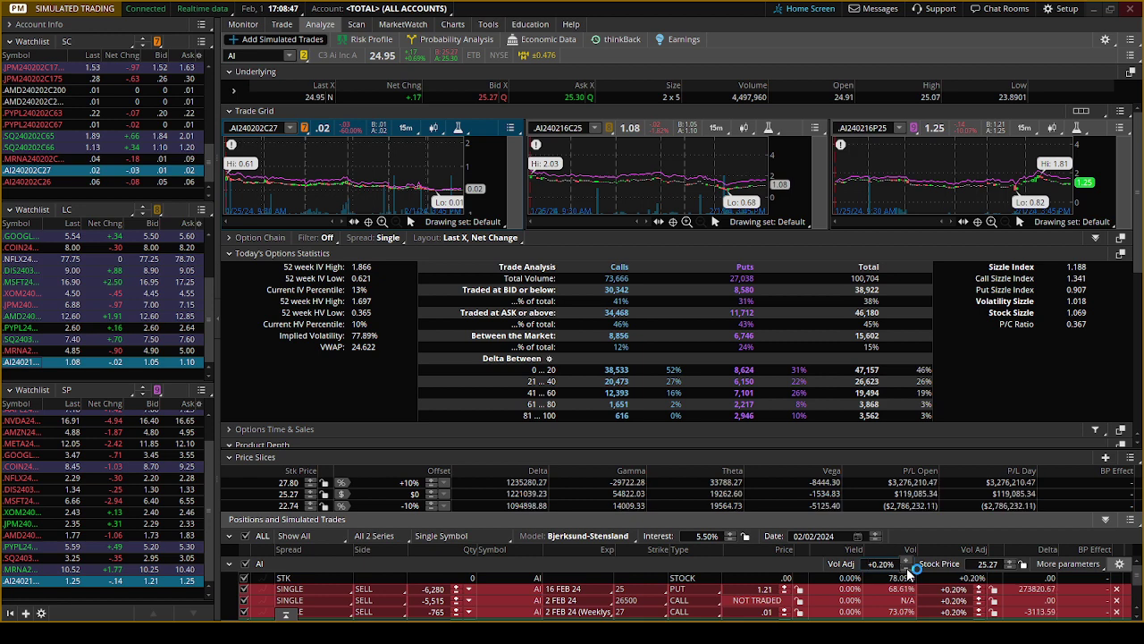
pyautogui.click(907, 568)
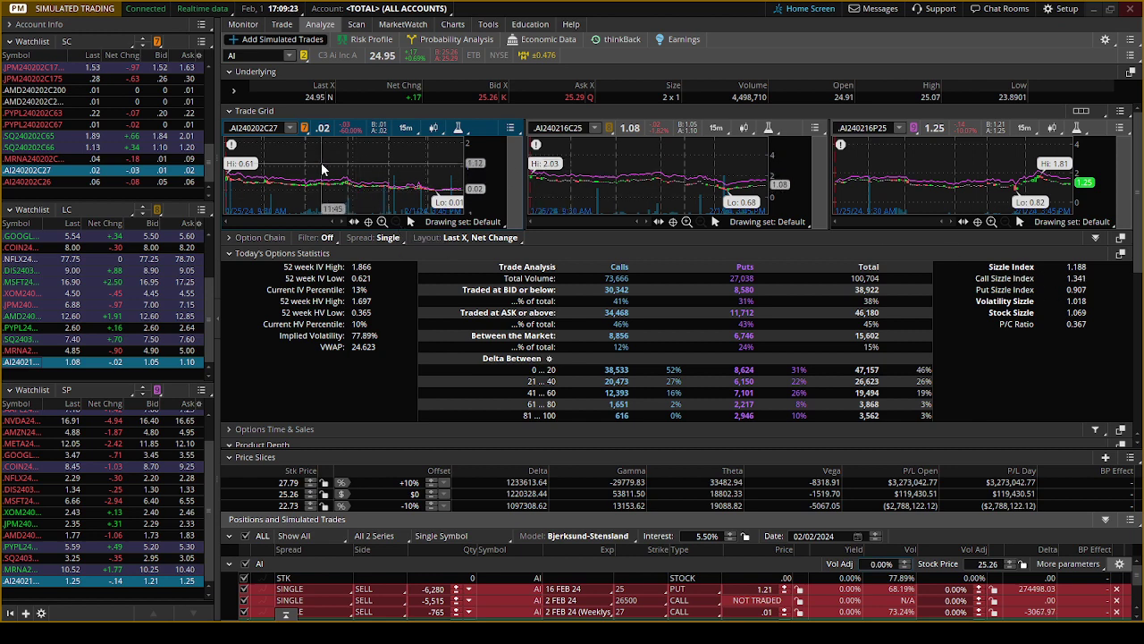
# Load the AIYY ETF in the symbol box.
pyautogui.click(246, 55)
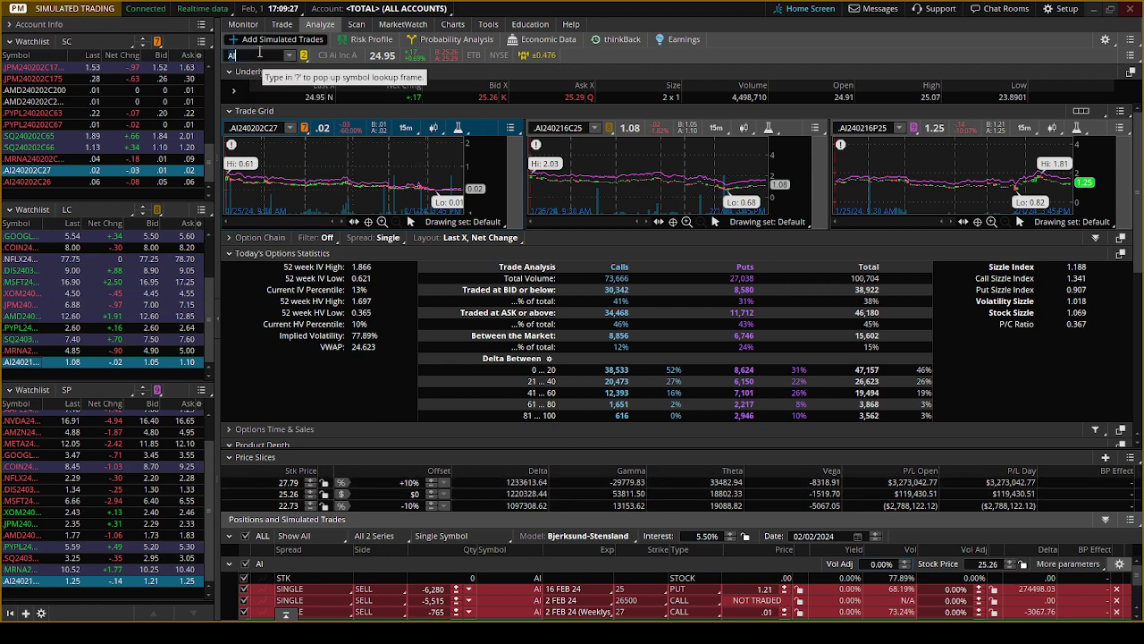
pyautogui.write('YY')
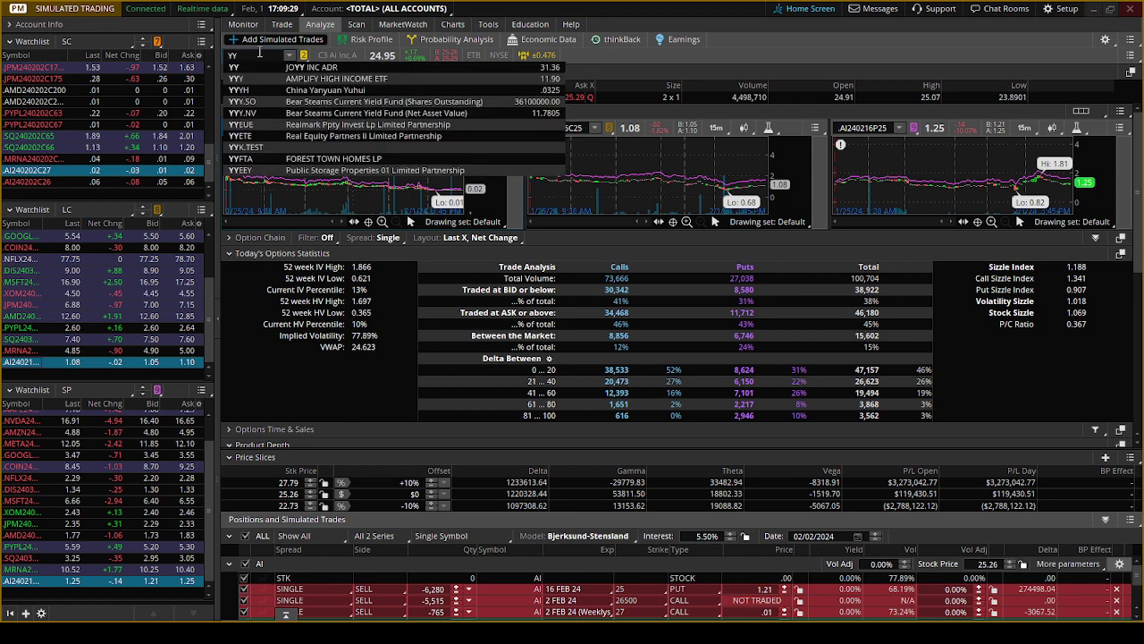
pyautogui.press('BackSpace')
pyautogui.press('BackSpace')
pyautogui.write('AIYY')
pyautogui.press('Return')
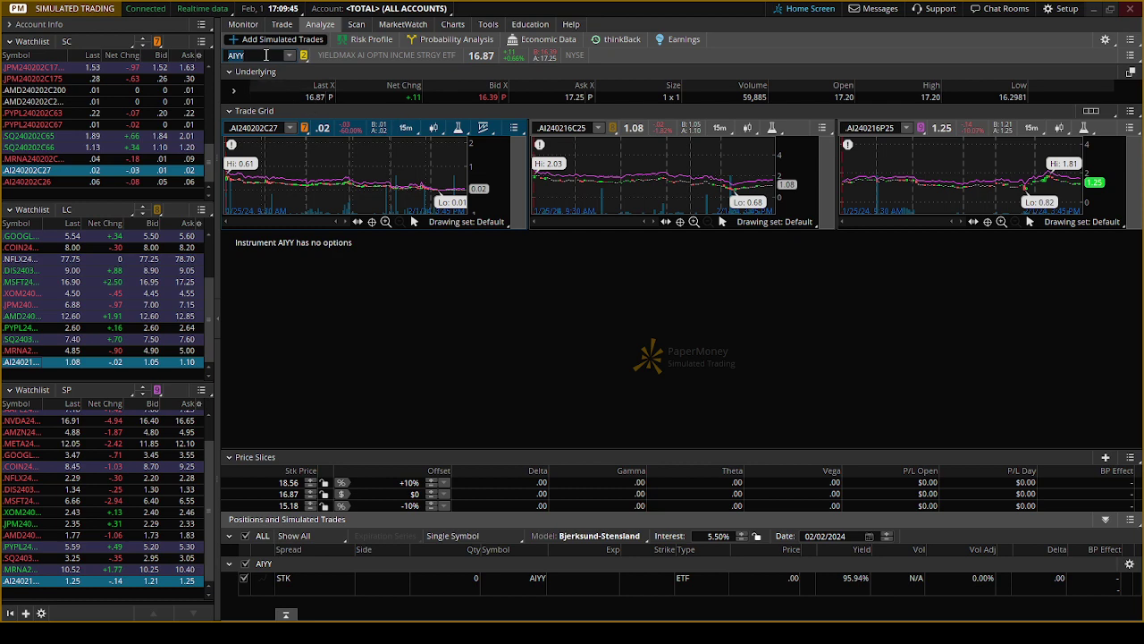
# Reload AI and collapse the option chain to show its statistics.
pyautogui.write('AI')
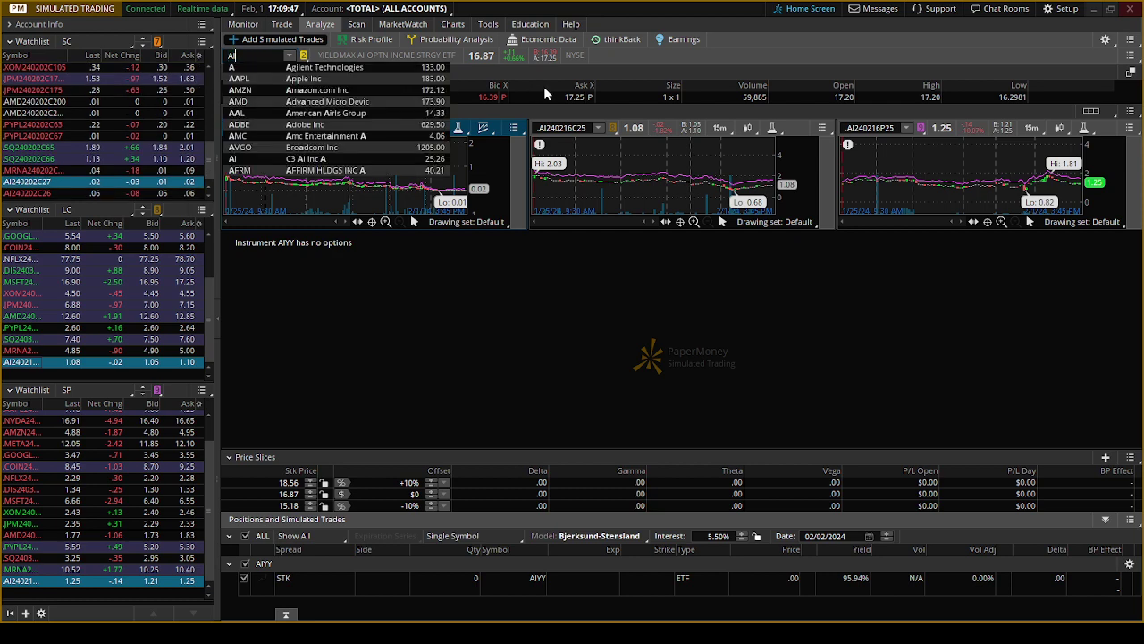
pyautogui.press('Return')
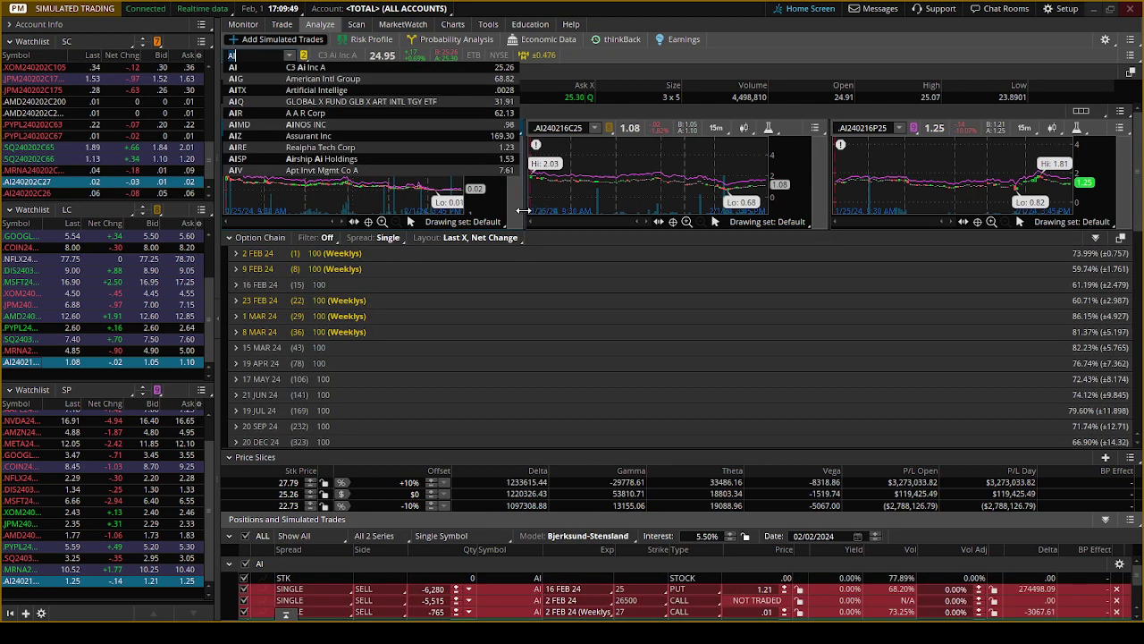
pyautogui.click(230, 238)
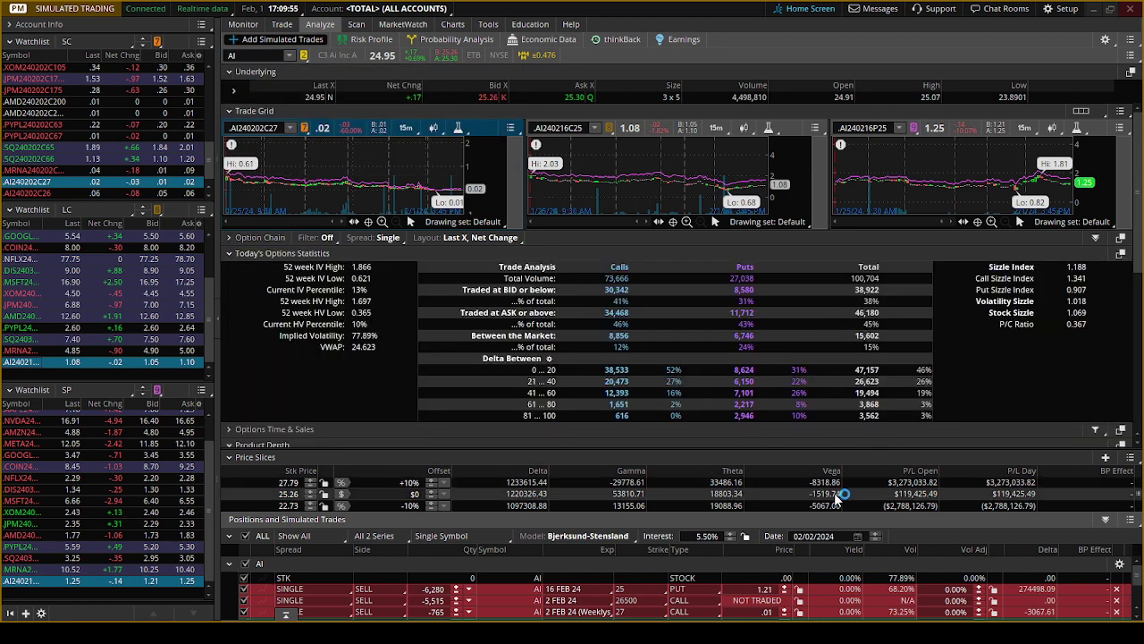
# Review the AI Risk Profile P/L chart, then return to Add Simulated Trades.
pyautogui.click(357, 39)
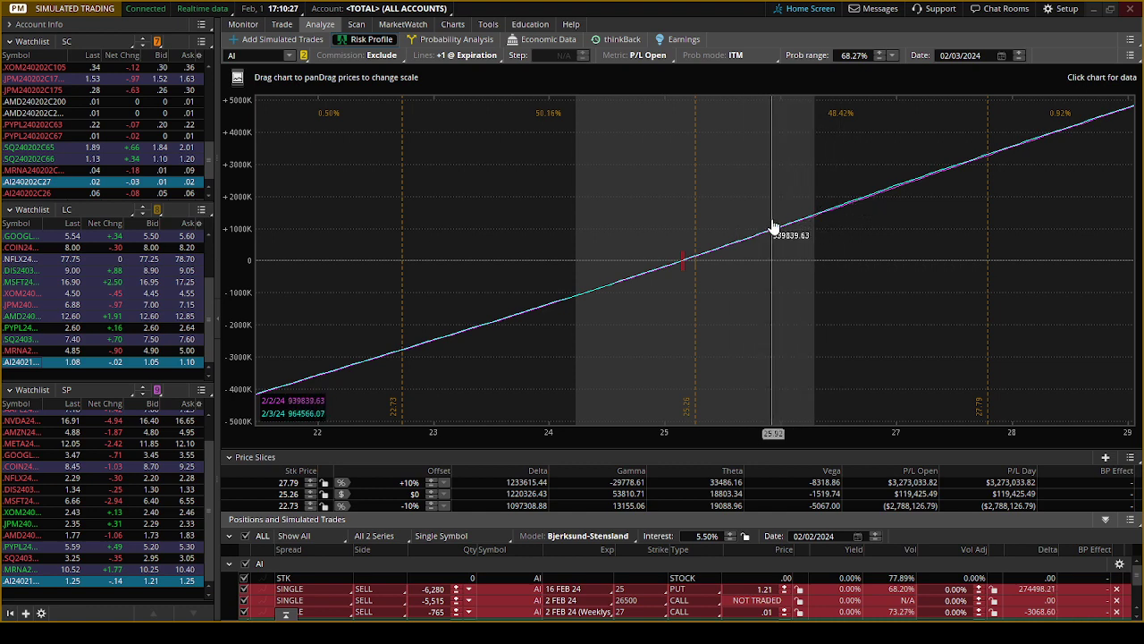
pyautogui.click(259, 40)
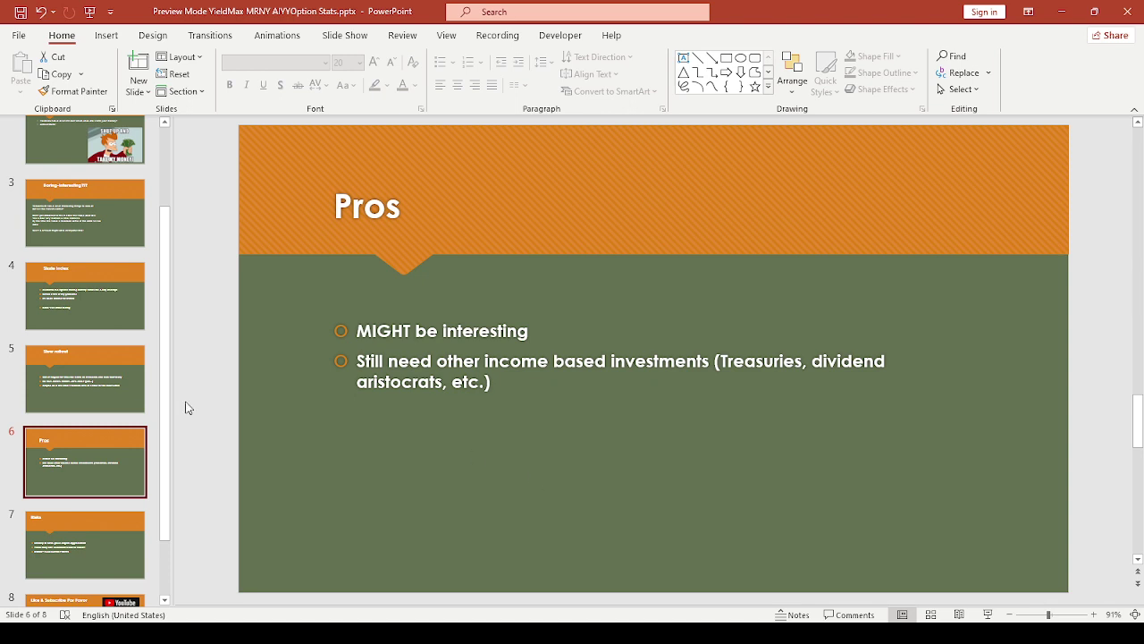
# Scroll the thumbnails and show slide 7, 'Risks'.
pyautogui.scroll(-1, 82, 420)
pyautogui.click(82, 436)
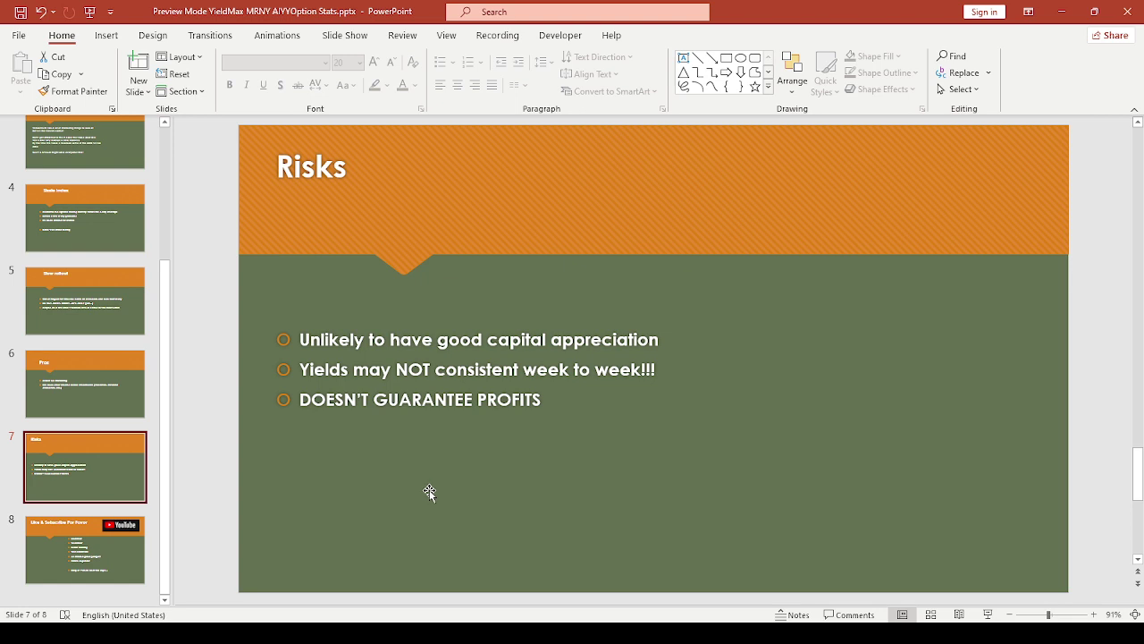
# Select slide 8, "Like & Subscribe Por Favor," showing its YouTube image and closing bullets.
pyautogui.click(36, 539)
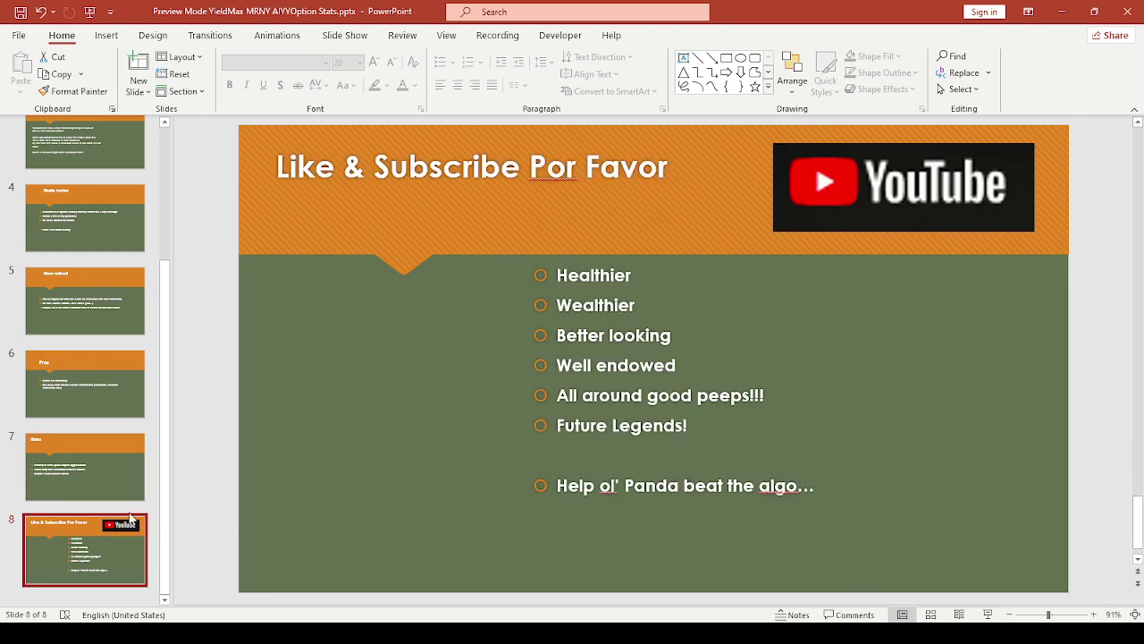